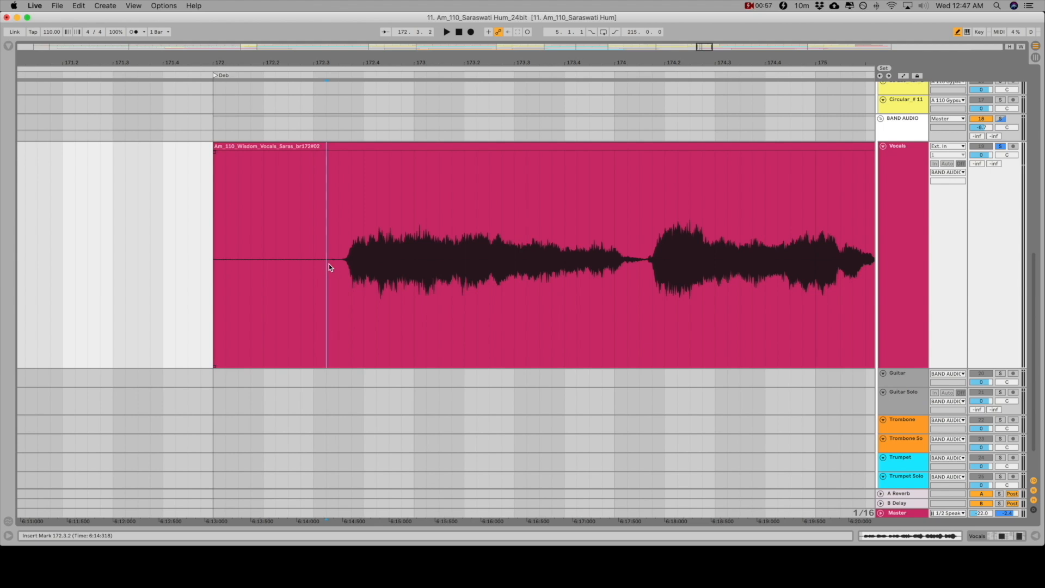
Split the Vocals clip at 172.3.2 and deactivate the silent section before the first phrase
key("super+e")
left_click(309, 148)
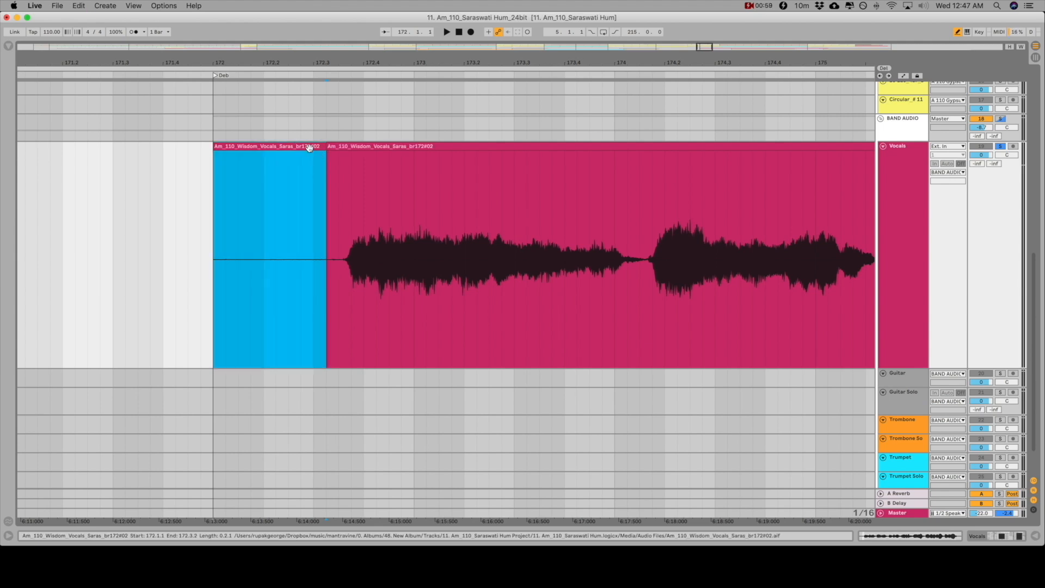
key("0")
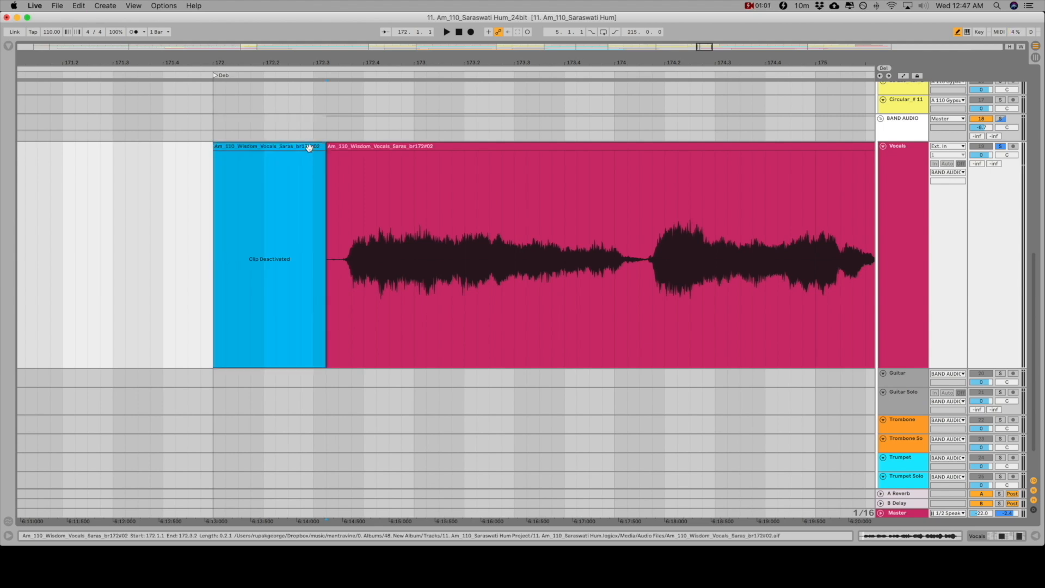
Add a fade-in at the start of the first vocal phrase and play it back from bar 172
left_click_drag(328, 158, 357, 156)
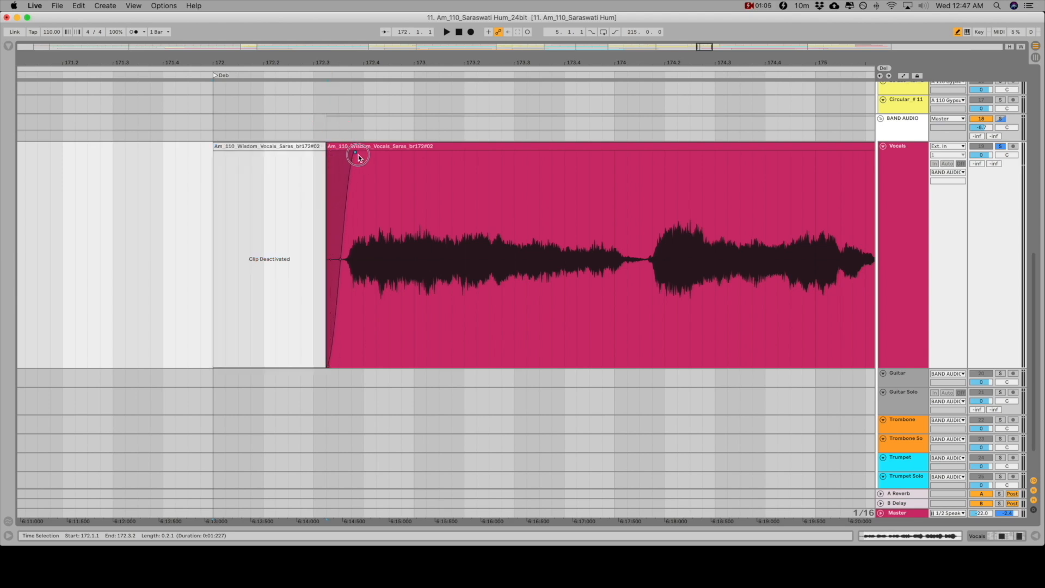
left_click(303, 147)
key("space")
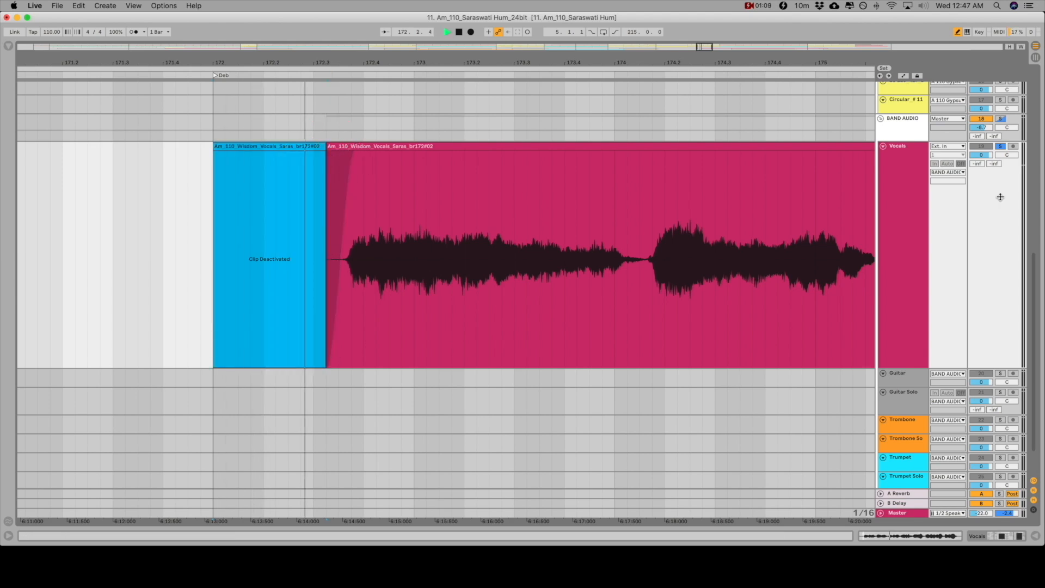
scroll(454, 239, "right", 3)
scroll(453, 236, "right", 5)
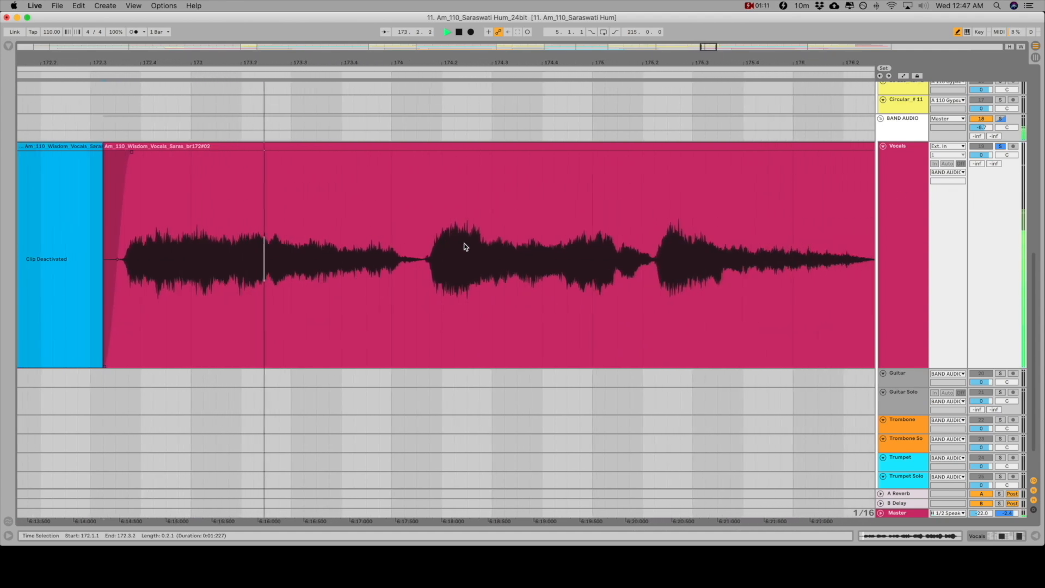
key("space")
Deactivate the quiet gap in the Vocals clip from just after 174.1.1 to 174.1.3
left_click_drag(277, 62, 277, 161)
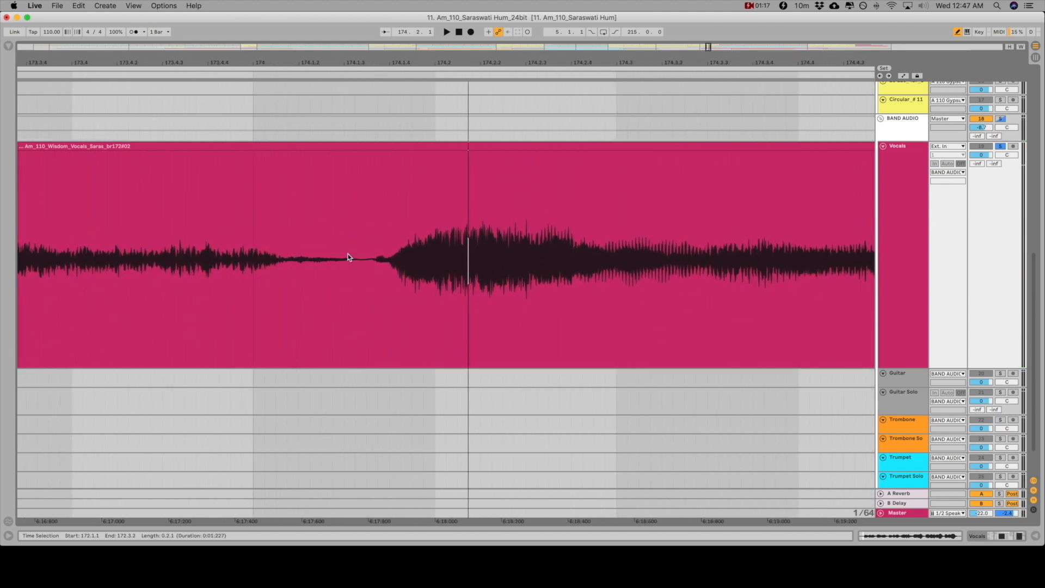
scroll(351, 298, "down", 2)
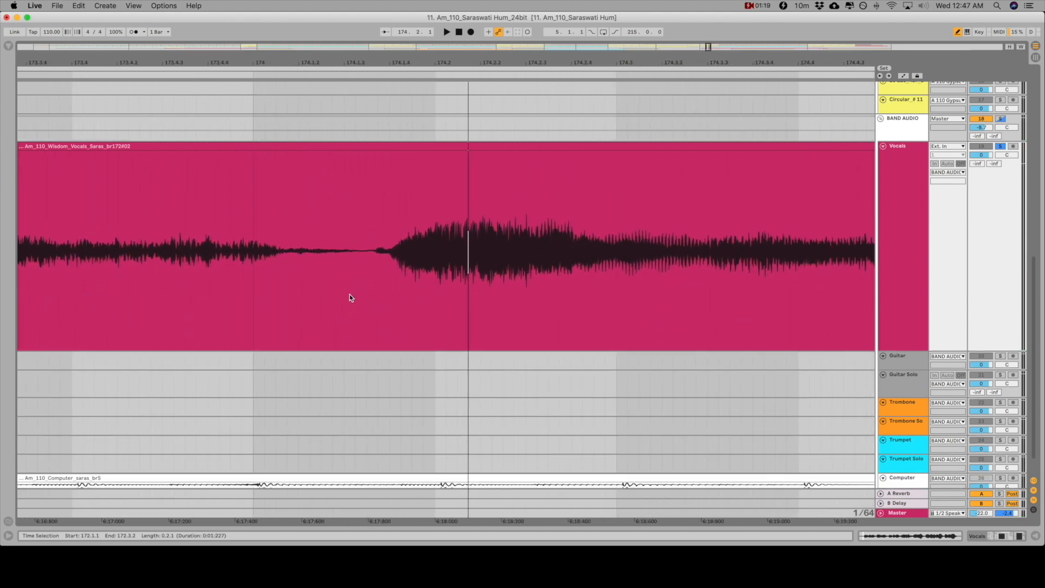
scroll(349, 294, "up", 5)
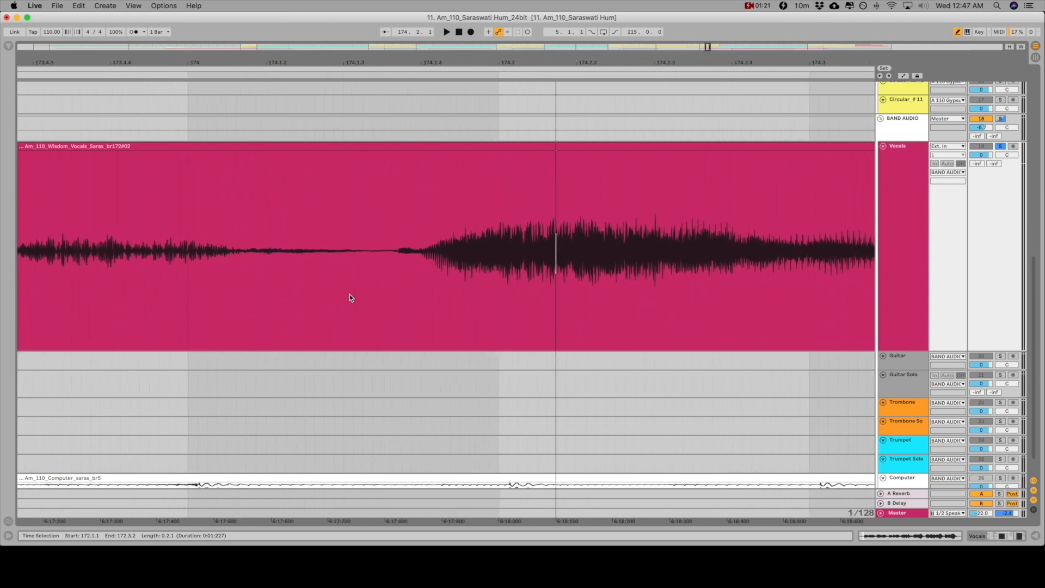
scroll(349, 294, "up", 2)
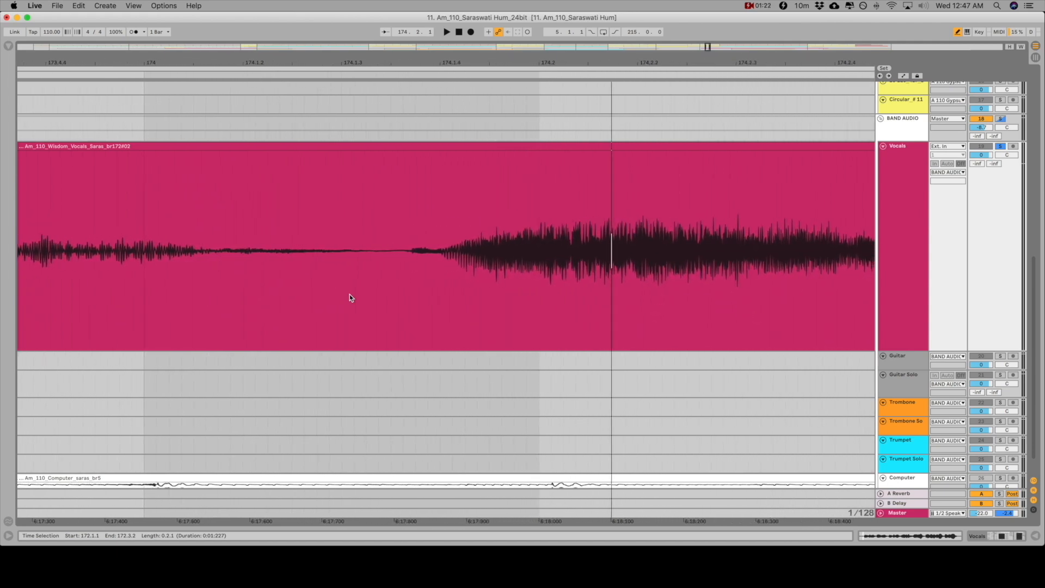
left_click(391, 278)
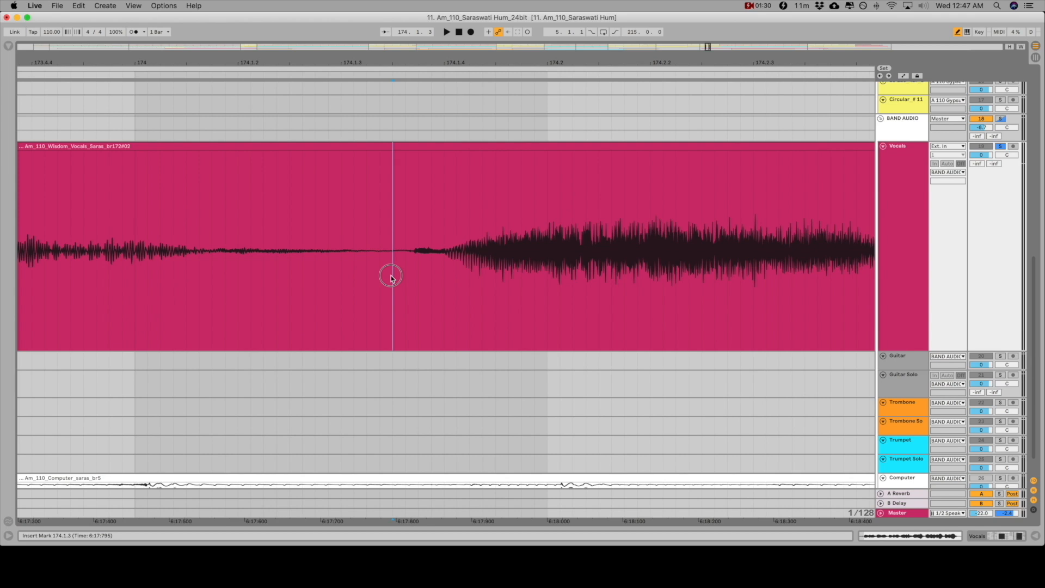
left_click_drag(383, 278, 226, 272)
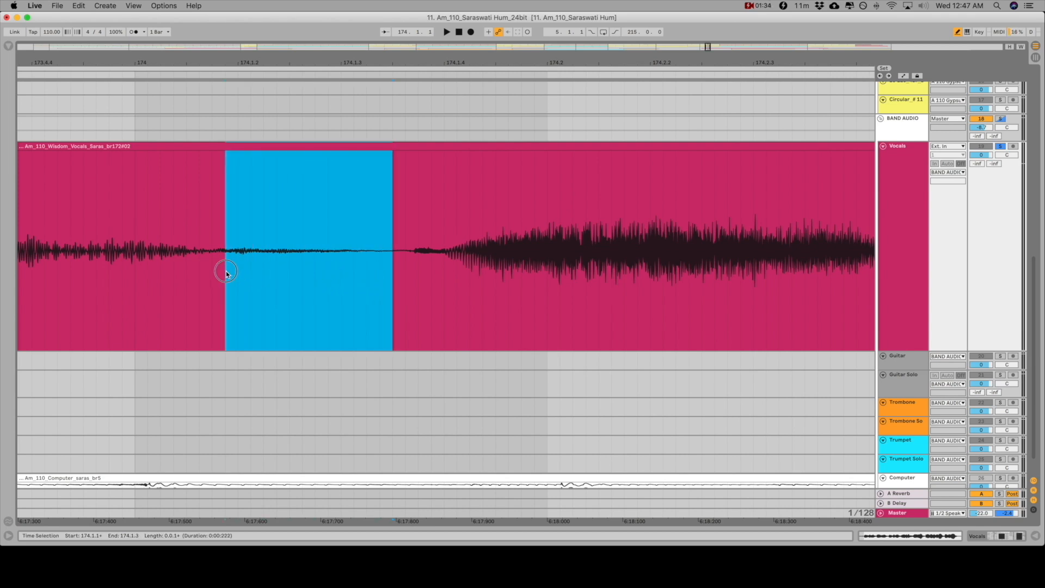
key("0")
Fade the vocals out before and in after the deactivated gap at 174.1, and play the transition from 173.2.4
left_click_drag(224, 157, 183, 153)
left_click_drag(394, 153, 423, 152)
scroll(246, 158, "left", 2)
scroll(246, 155, "left", 3)
scroll(325, 87, "down", 5)
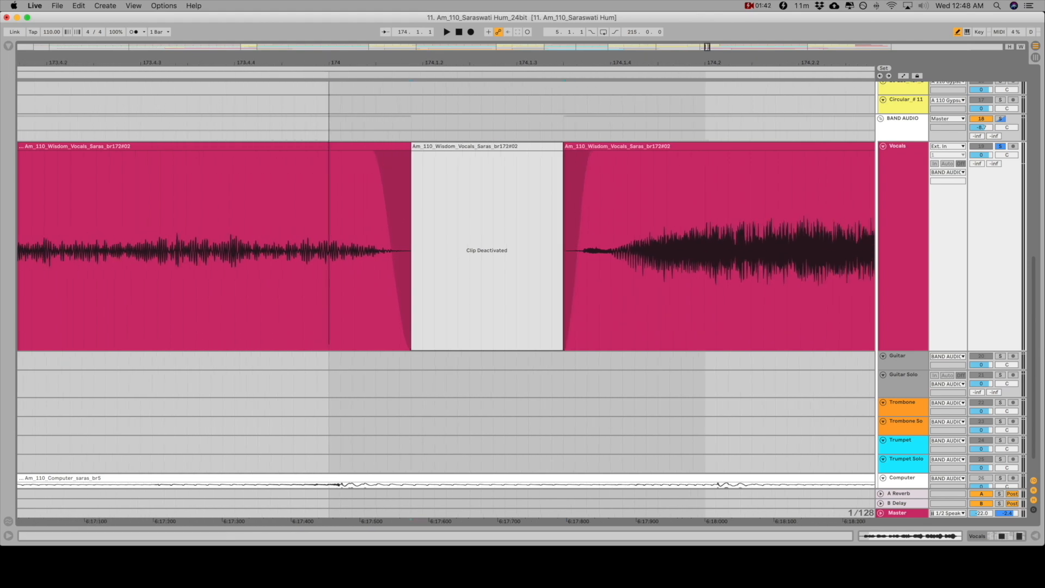
left_click(104, 244)
key("space")
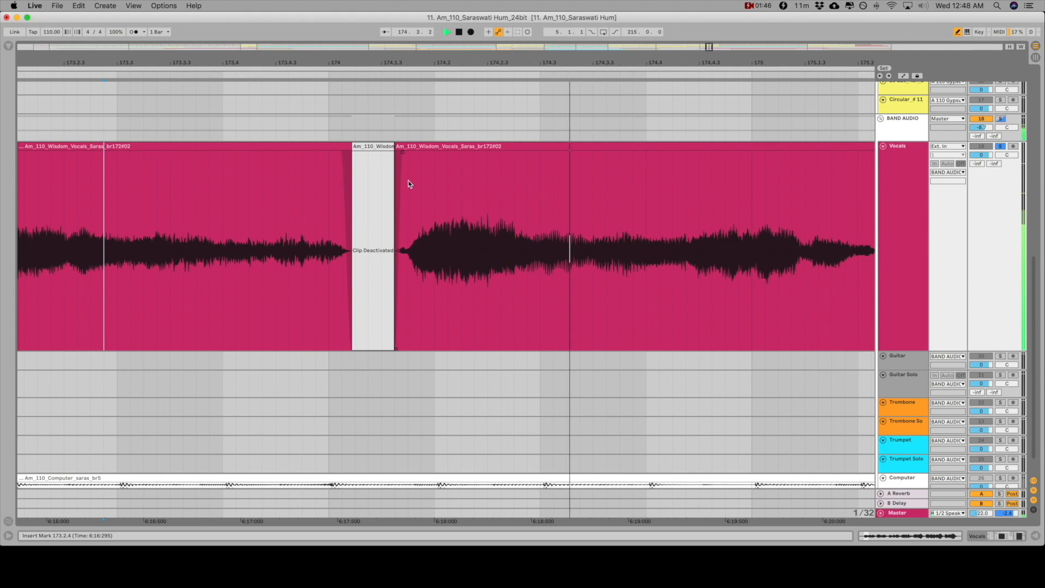
key("space")
Extend the end of the vocal phrase before the 174.1 gap further into the gap and play the transition again
left_click(352, 147)
mouse_move(352, 146)
left_mouse_down()
mouse_move(369, 148)
mouse_move(351, 157)
left_mouse_up()
left_click(104, 245)
key("space")
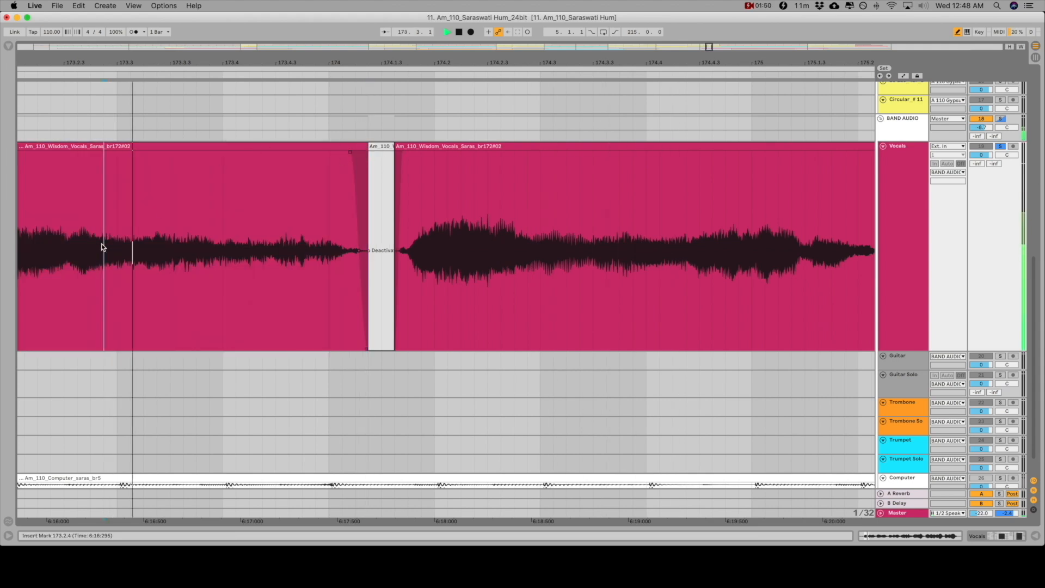
key("space")
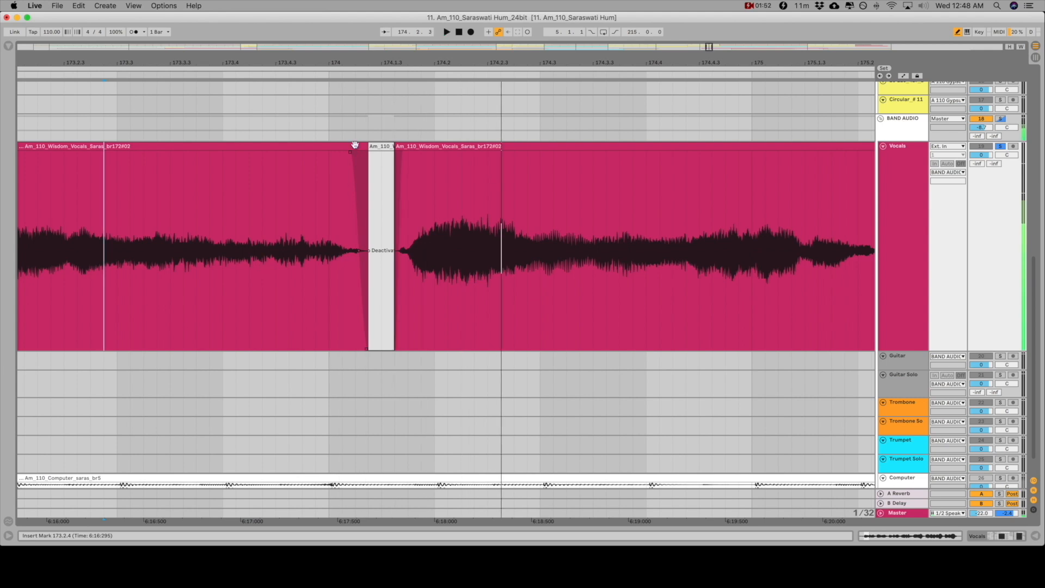
Lengthen the fade-out before the 174.1 gap and play the vocals from 173.3.2 through to the next pause
left_click_drag(349, 152, 333, 163)
left_click(147, 247)
key("space")
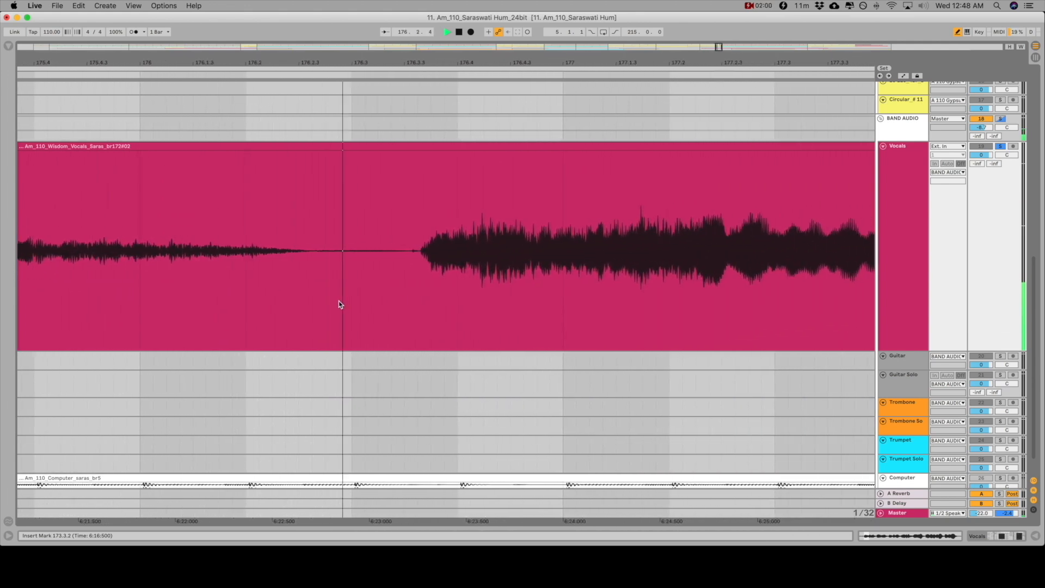
key("space")
Deactivate the vocal pause from 176.2.3 to 176.3.3, fade the phrases on both sides and play the result from 175.4.1
left_click_drag(404, 269, 319, 280)
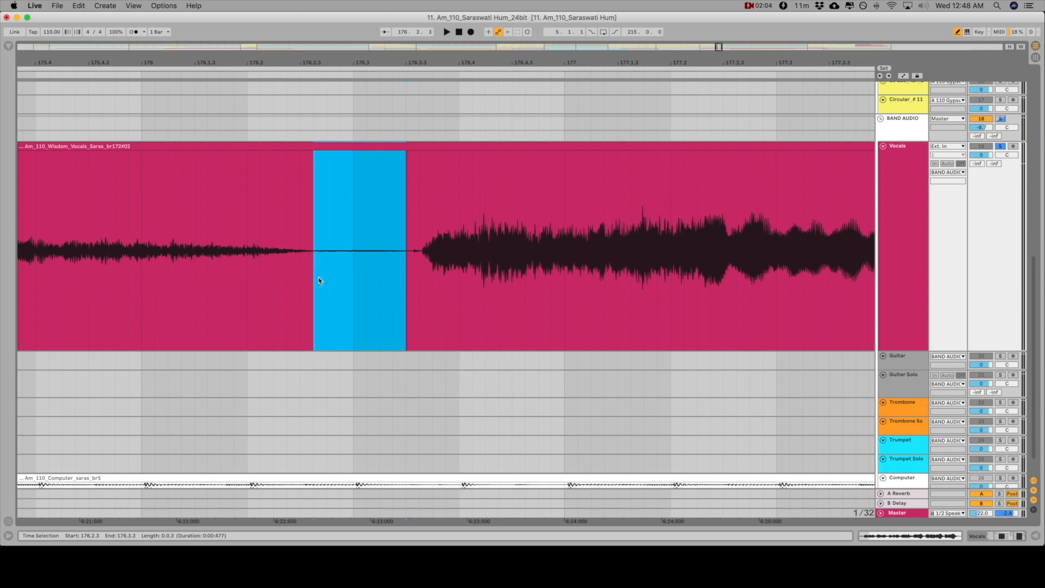
key("0")
left_click_drag(312, 157, 298, 158)
left_click_drag(409, 155, 413, 156)
left_click(33, 226)
key("space")
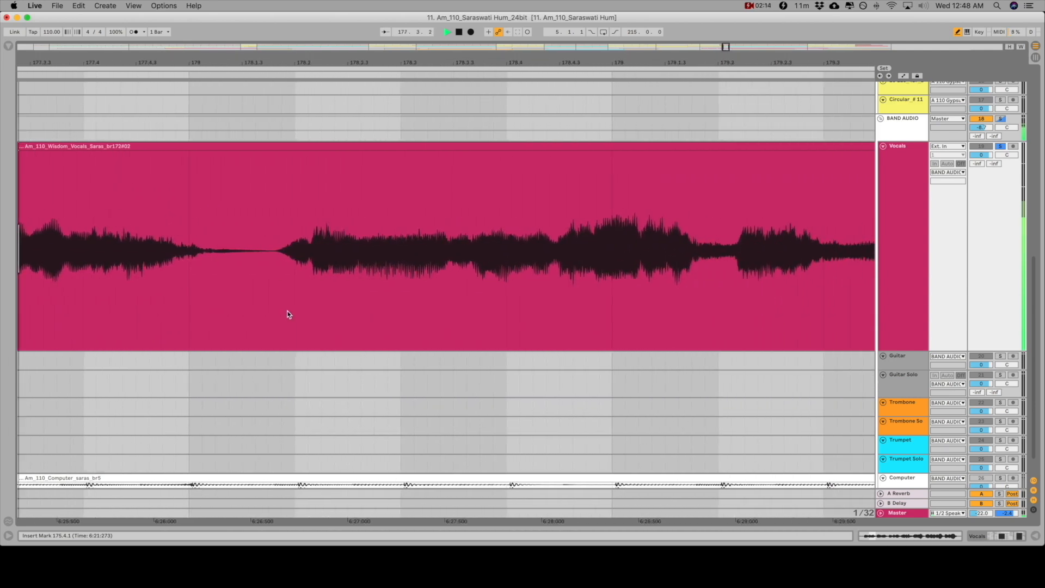
key("space")
Deactivate the vocal pause from 178.1.2 to 178.1.4, fade the phrases on both sides and play the result from 177.2.4
left_click_drag(363, 271, 314, 272)
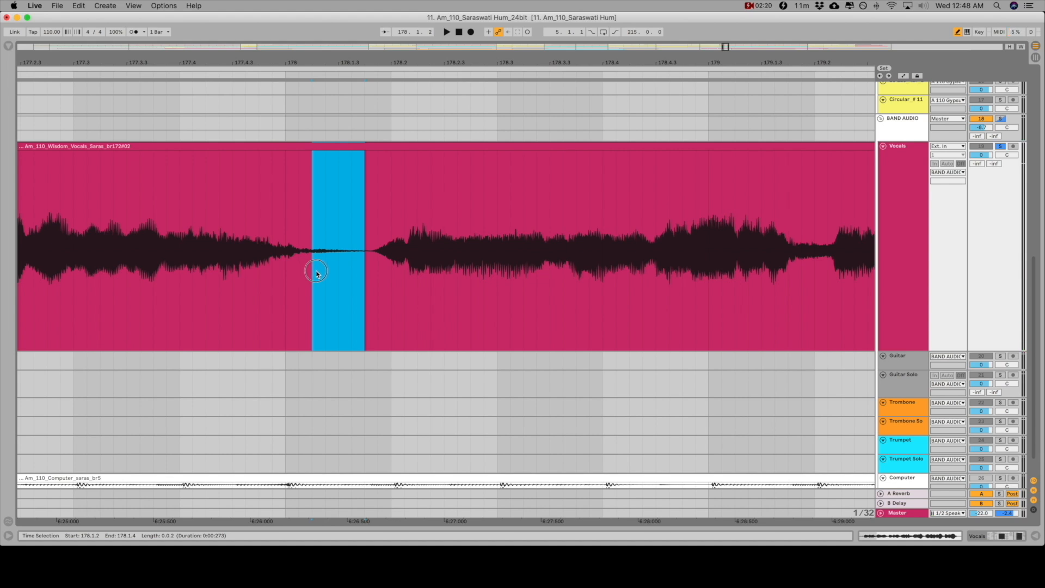
key("0")
left_click_drag(311, 150, 300, 157)
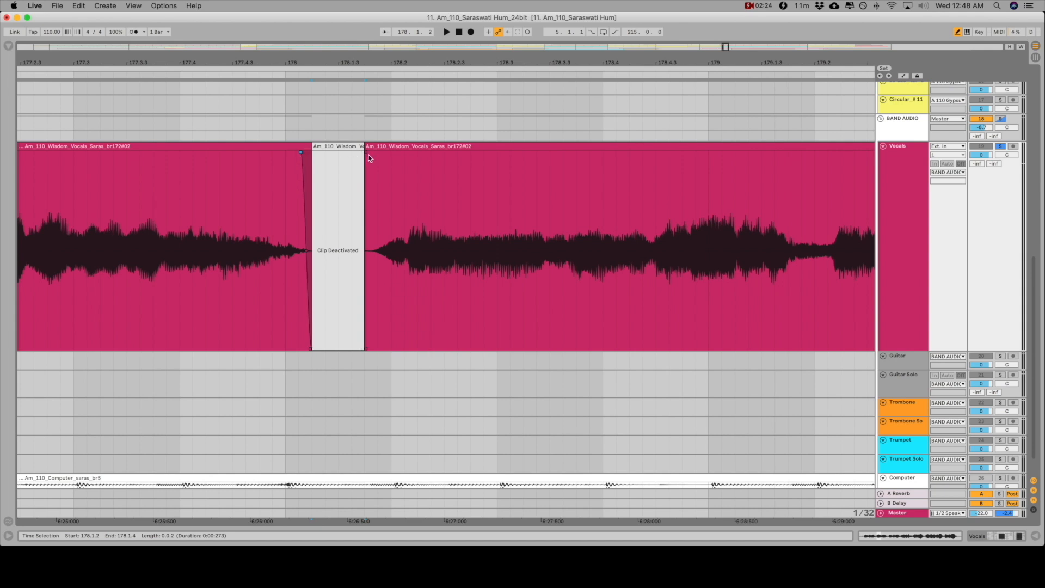
left_click_drag(369, 154, 382, 155)
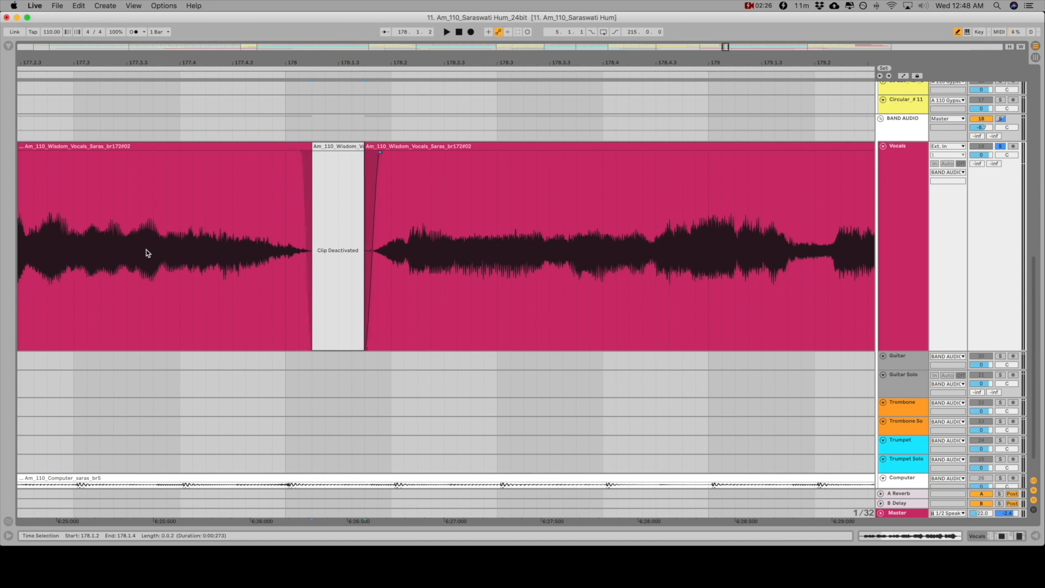
left_click(47, 259)
key("space")
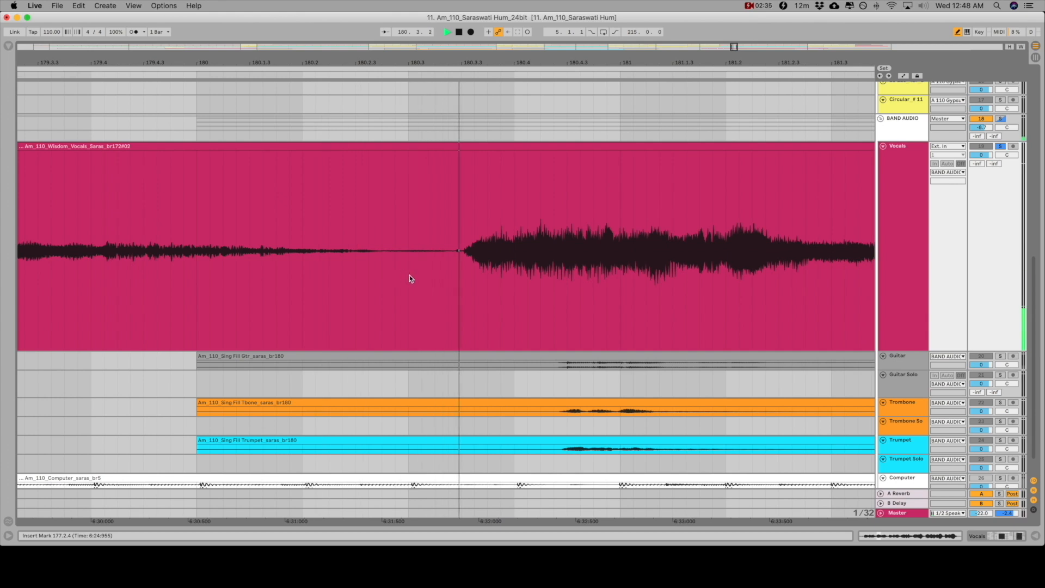
Deactivate the vocal pause from 180.2.4 to 180.3.2 and add short fades to the phrases on both sides
left_click_drag(448, 275, 393, 273)
key("super+0")
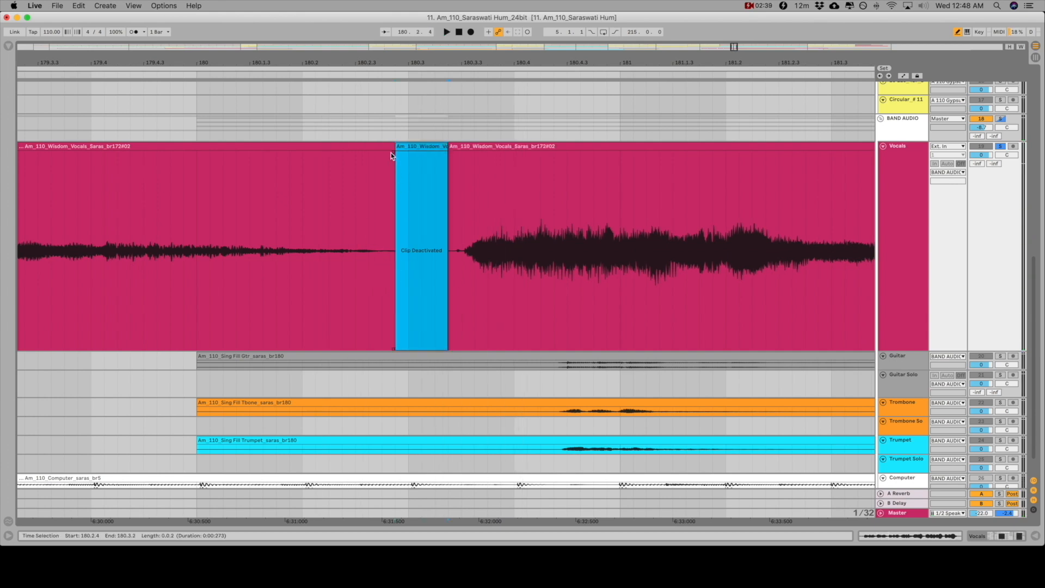
left_click_drag(391, 153, 377, 153)
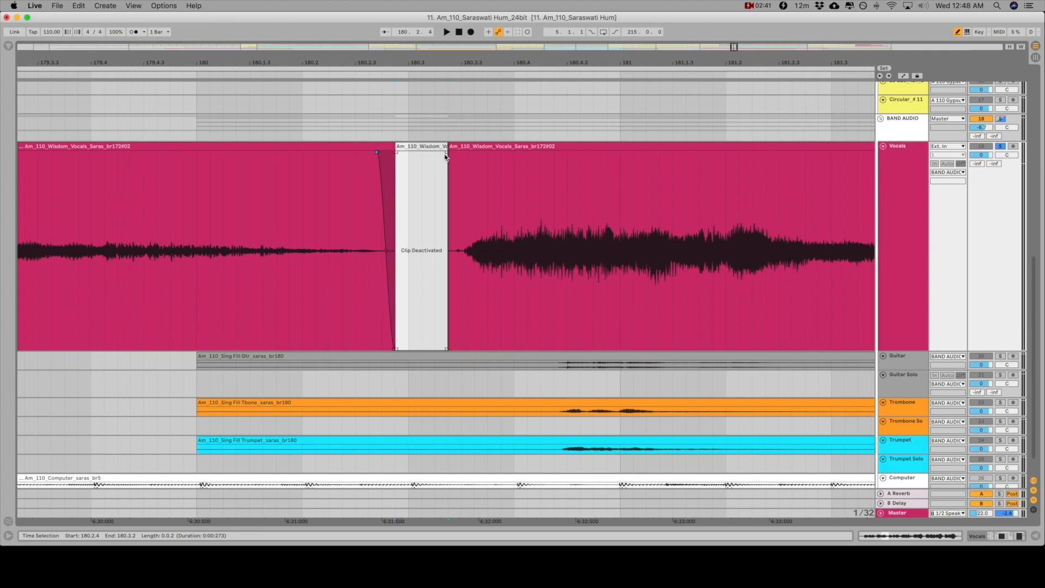
left_click_drag(449, 152, 455, 153)
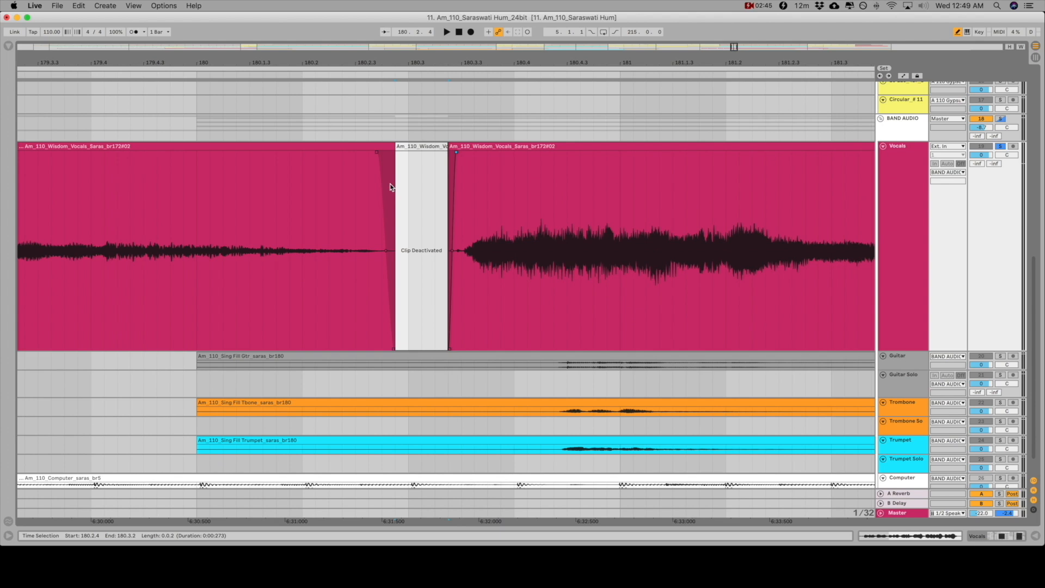
scroll(440, 188, "left", 5)
scroll(439, 213, "right", 4)
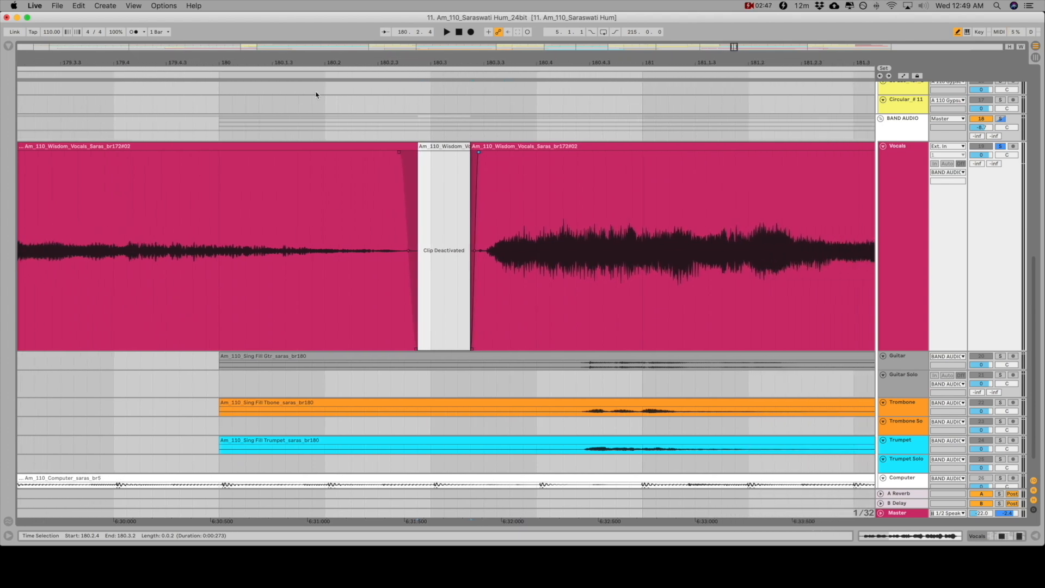
Select the vocal phrase from 190.4.3 to 192.2.3, extending the selection over its full decaying tail, and listen to its ending
left_click_drag(338, 63, 338, 3)
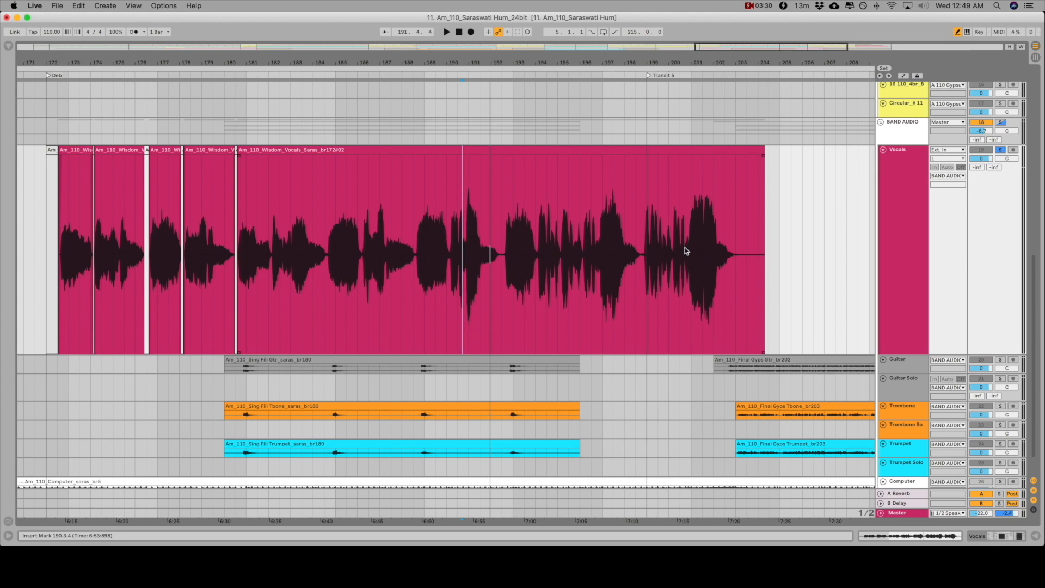
left_click_drag(471, 62, 475, 272)
mouse_move(406, 267)
left_mouse_down()
mouse_move(941, 281)
mouse_move(881, 275)
mouse_move(889, 265)
mouse_move(814, 277)
left_mouse_up()
key("space")
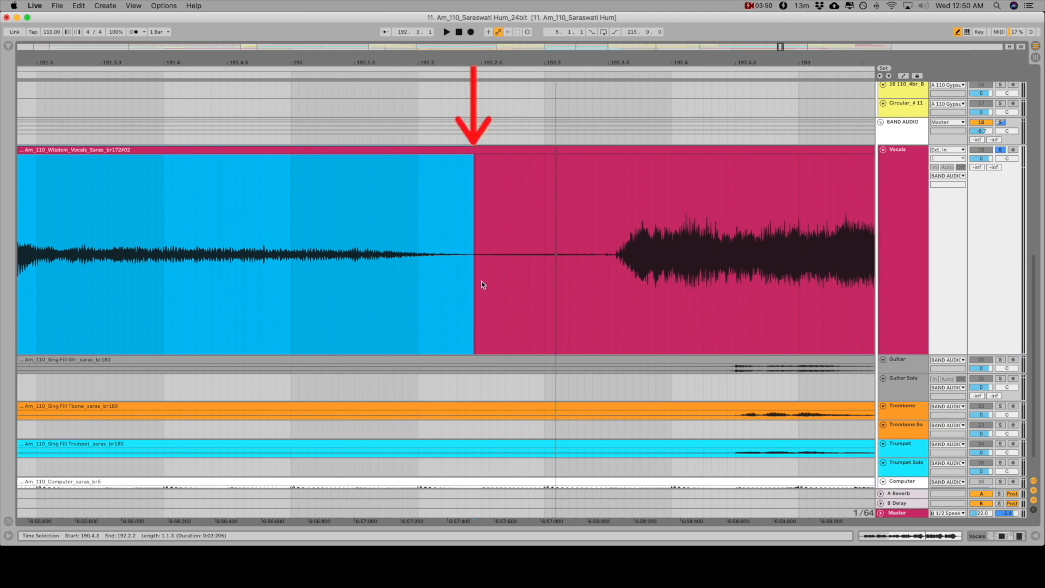
left_click(506, 268, "shift")
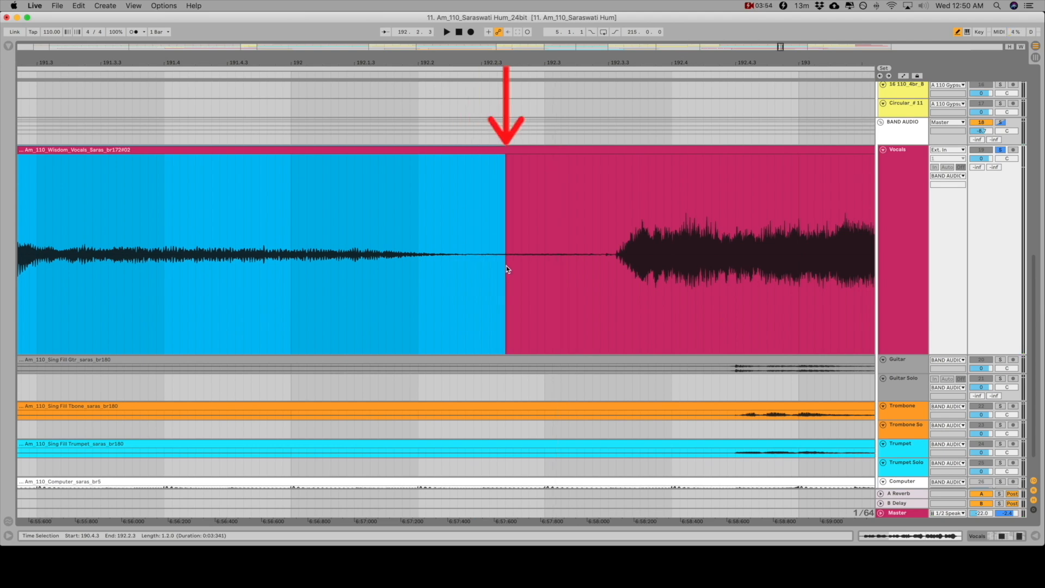
scroll(506, 267, "left", 3)
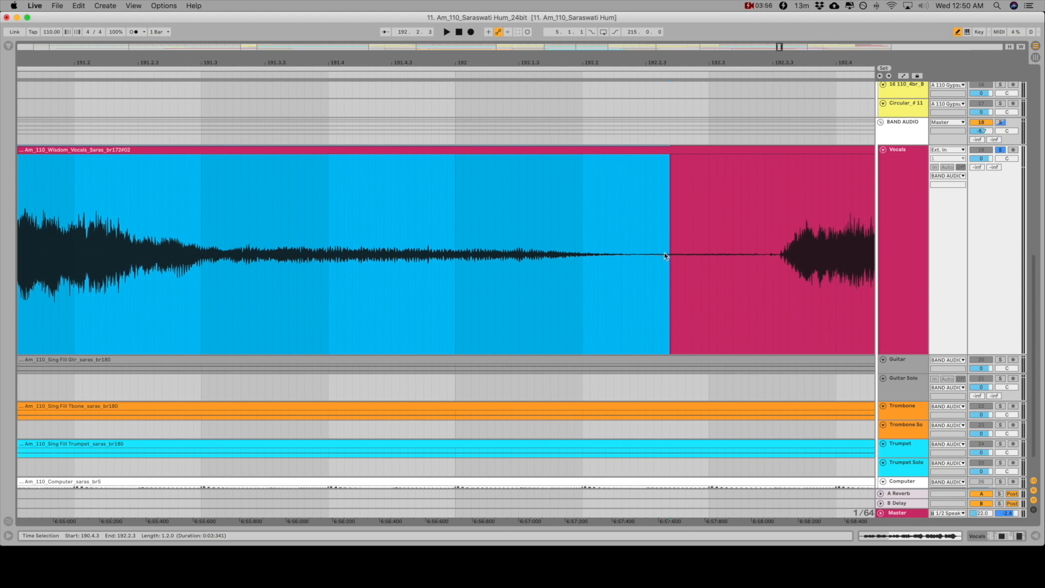
key("space")
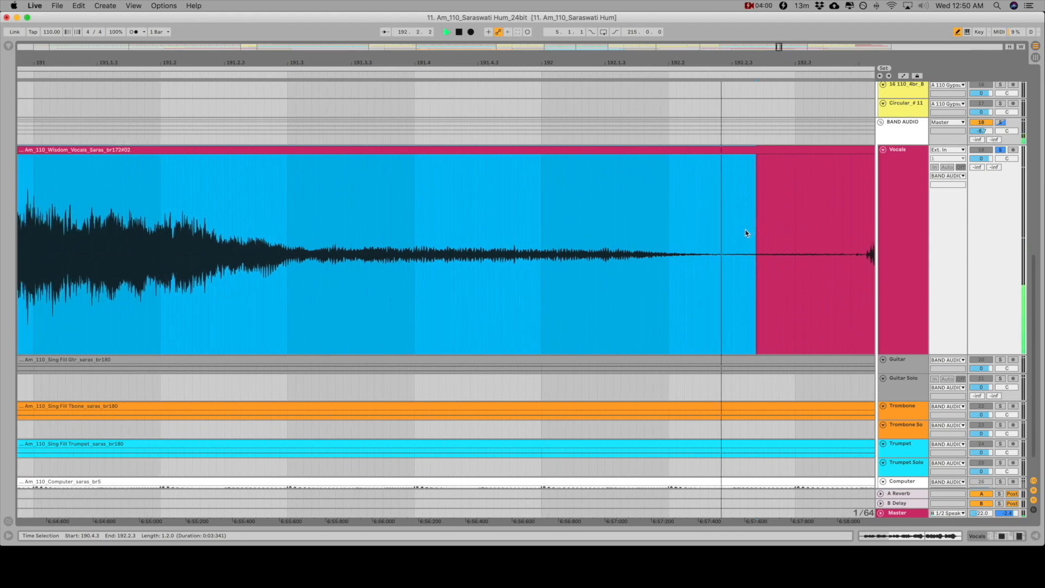
key("space")
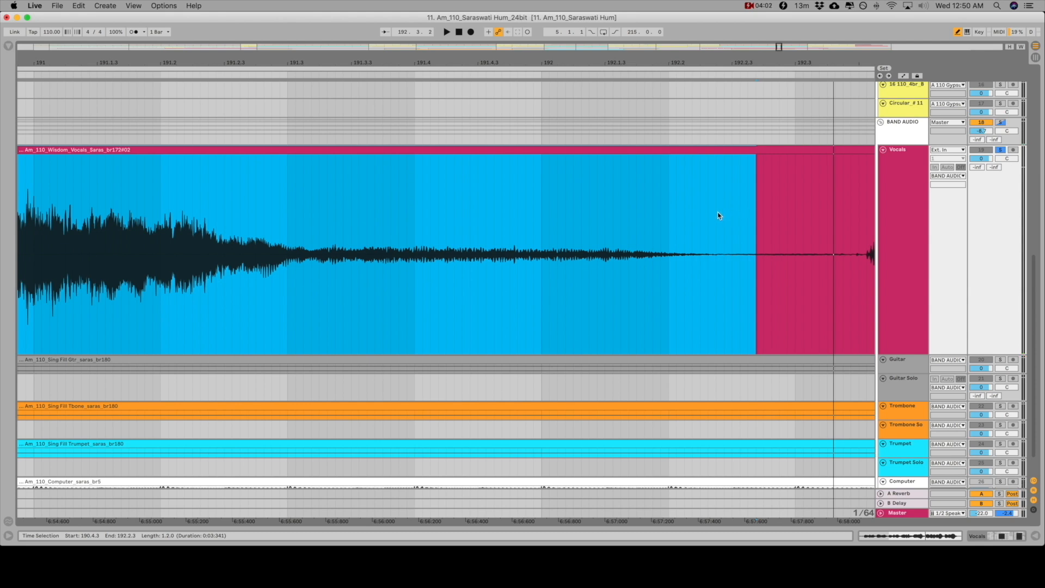
Split the selected vocal phrase into its own clip and open its sample settings
key("z")
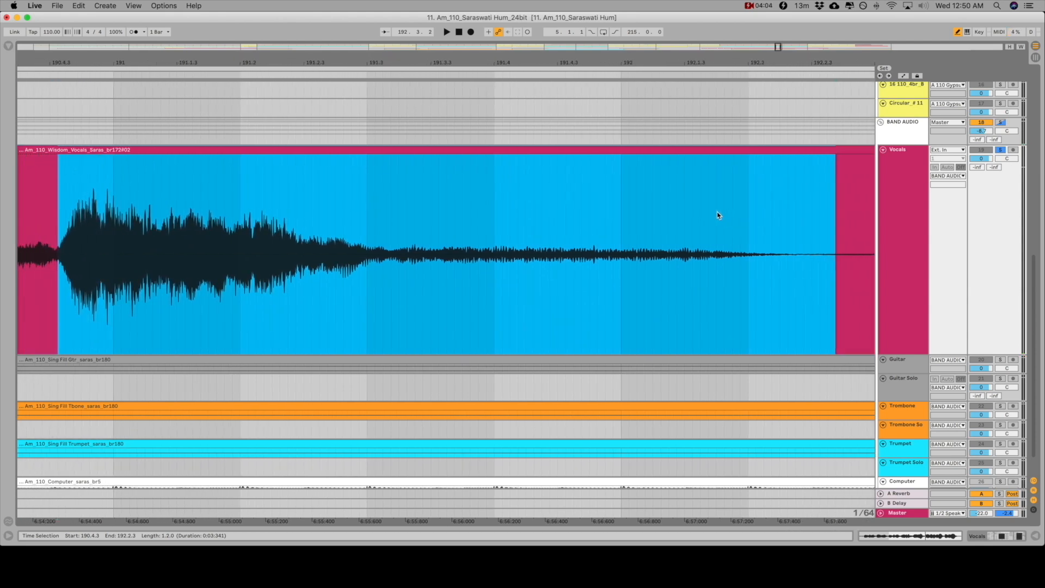
key("super+e")
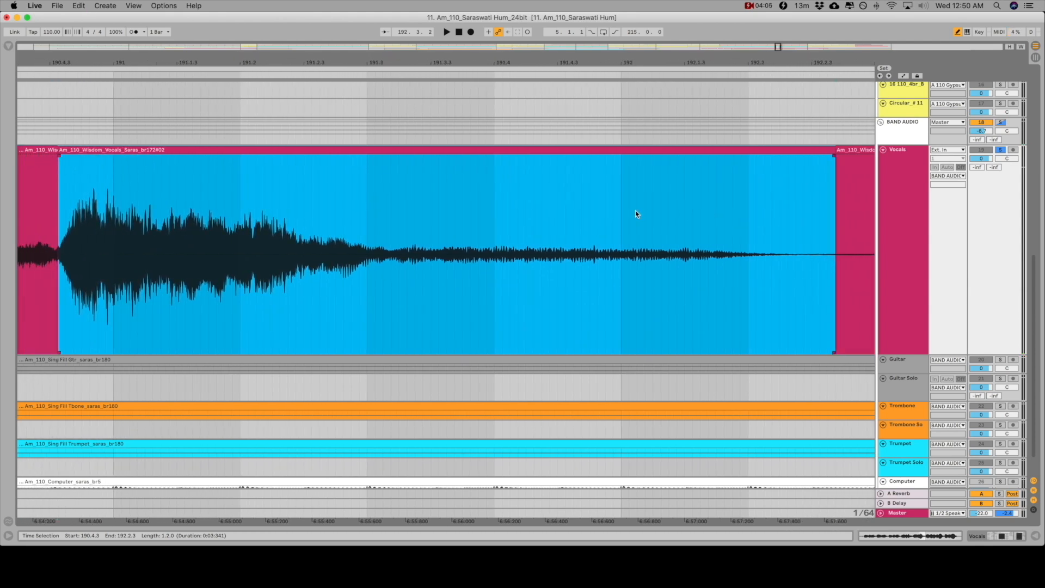
double_click(234, 155)
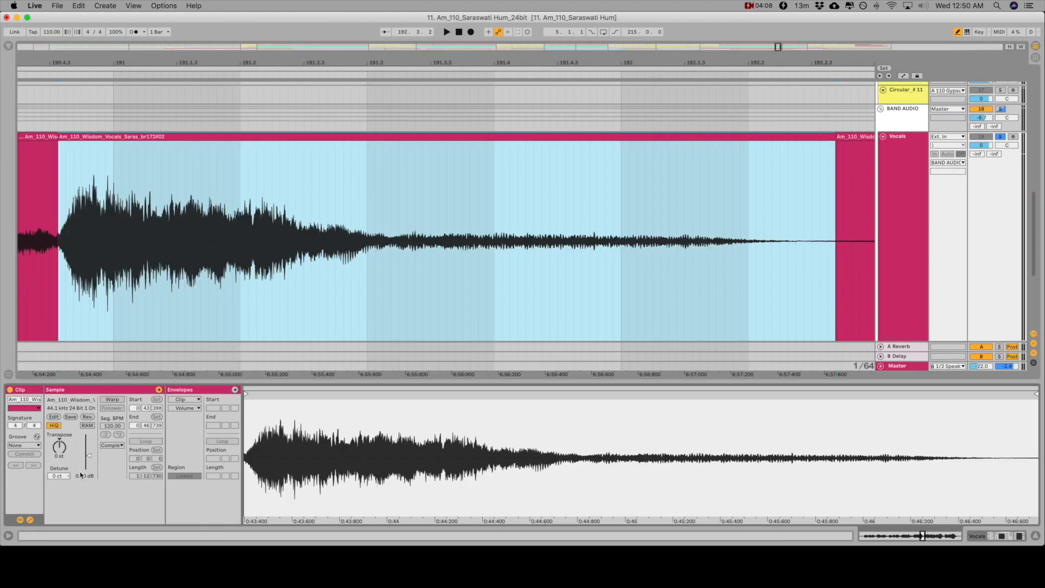
Lower the gain of the isolated vocal clip from 190.4.3 to 192.2.3 to -2.50 dB, matching the neighbouring phrases
left_click_drag(89, 455, 89, 455)
left_click_drag(283, 63, 283, 36)
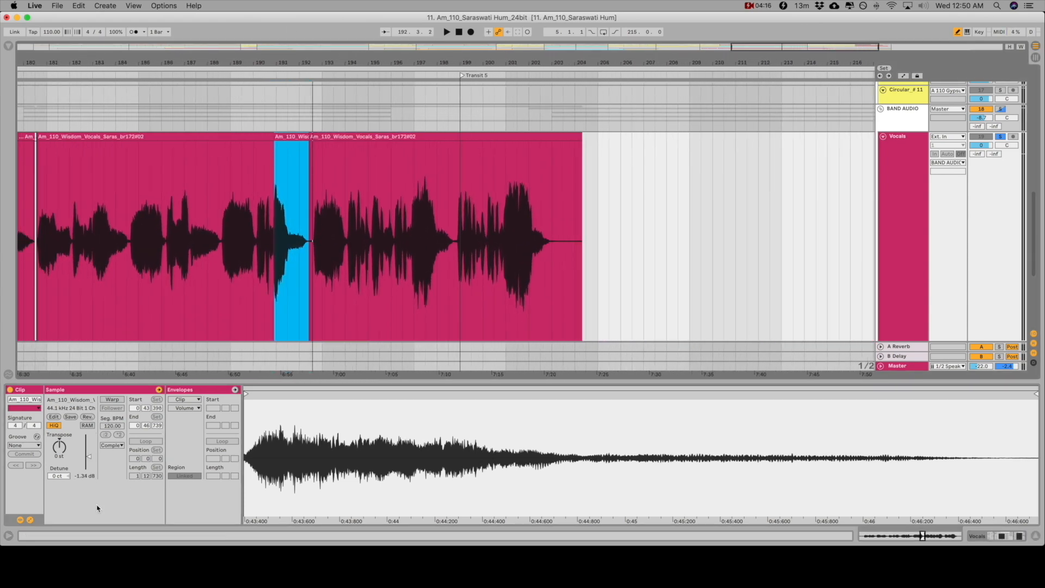
left_click_drag(89, 461, 89, 462)
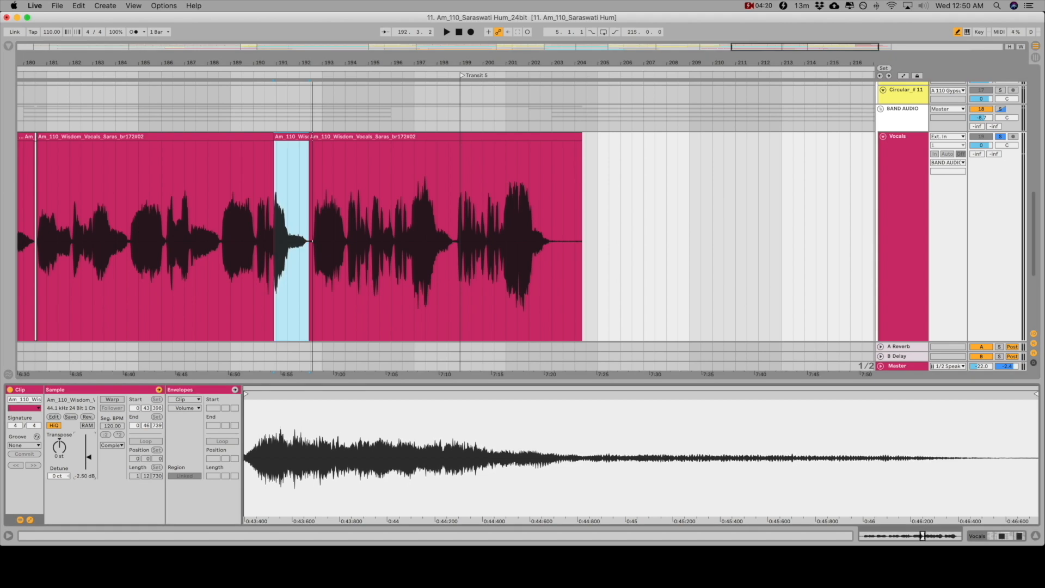
Play the vocal track from 187.3.1 through the lowered phrase to check its level against the surrounding phrases
scroll(359, 207, "left", 7)
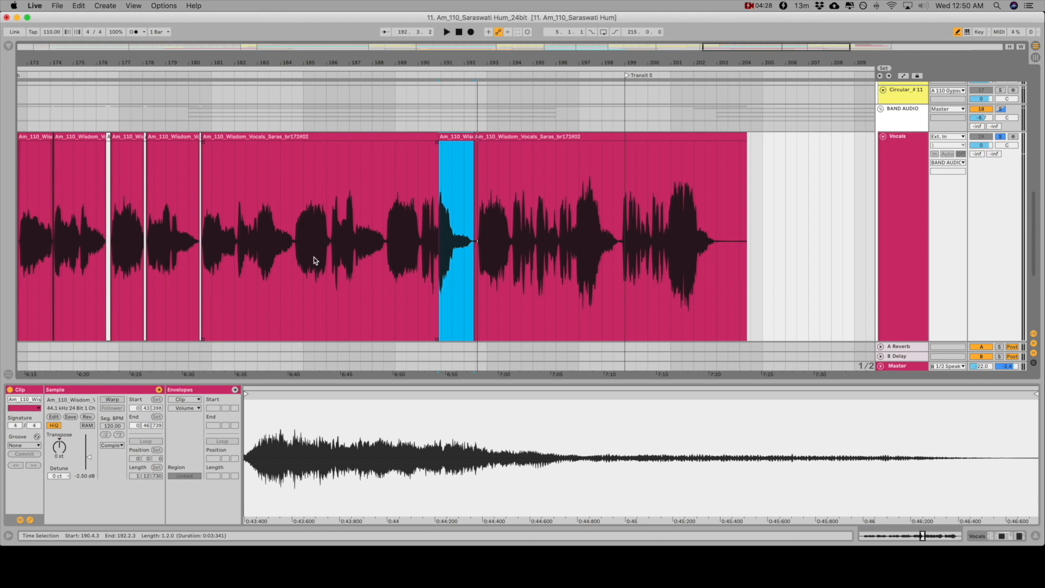
left_click(365, 296)
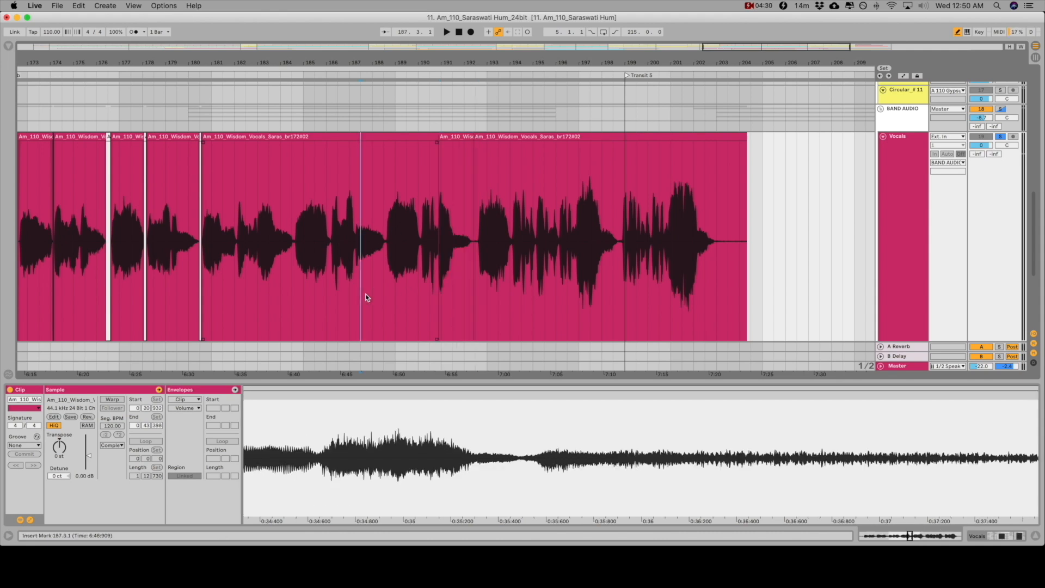
key("space")
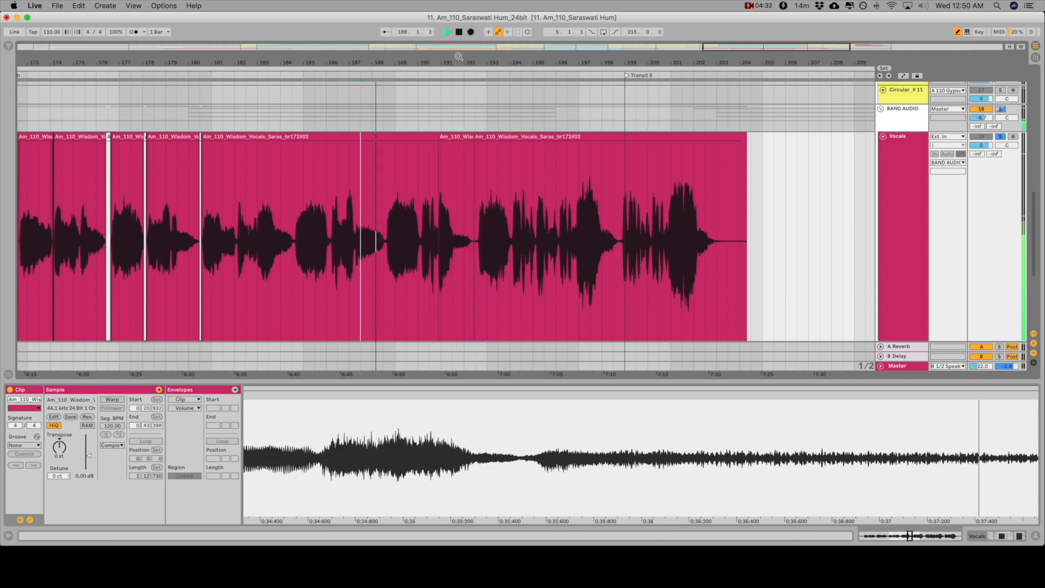
left_click_drag(453, 58, 453, 148)
left_click_drag(335, 59, 336, 96)
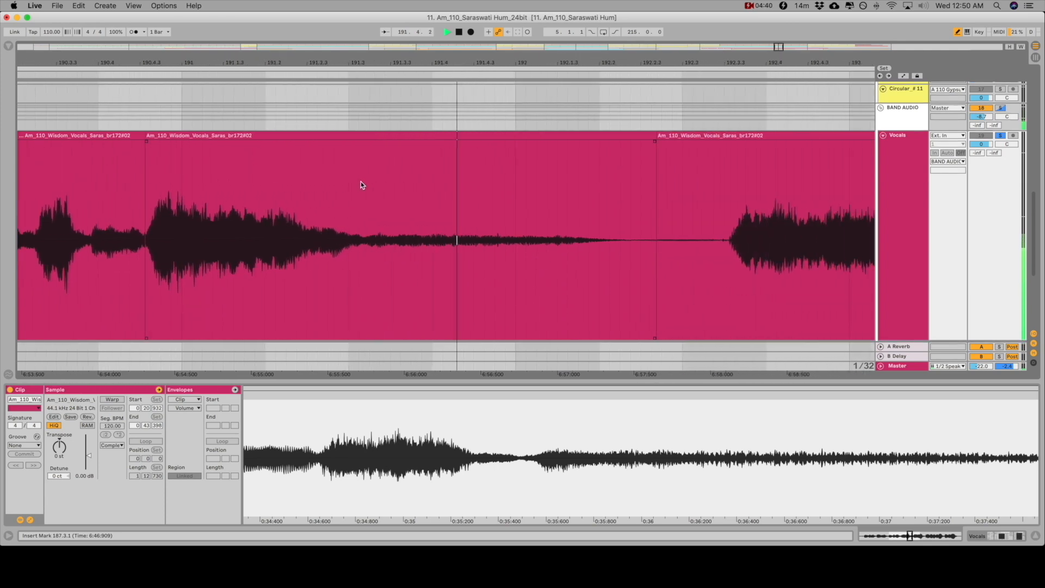
key("space")
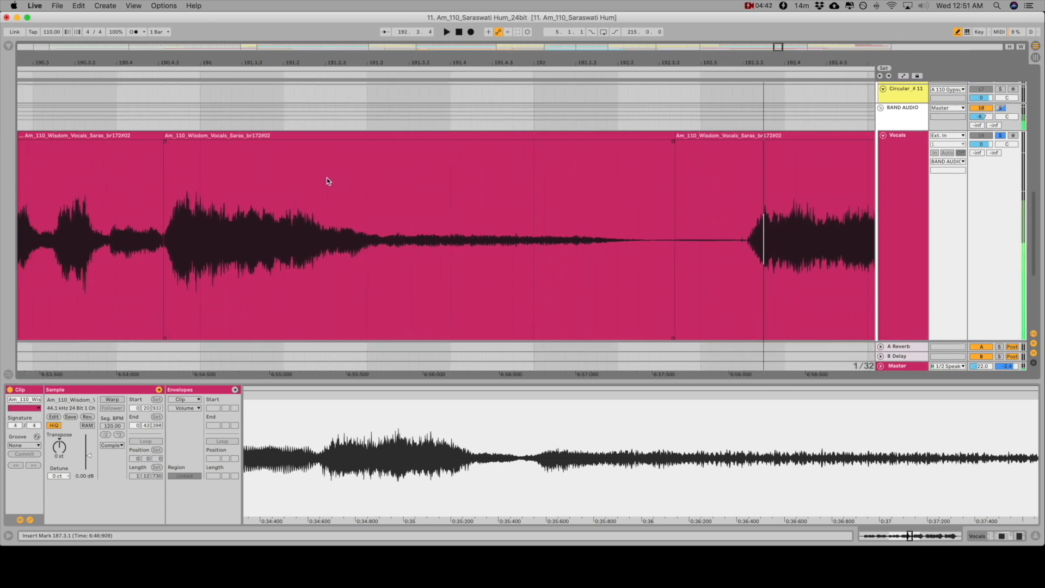
Add a short crossfade where the lowered clip begins at 190.4.3 and listen to the transition from 190.3.4
scroll(220, 164, "left", 1)
left_click_drag(281, 52, 269, 59)
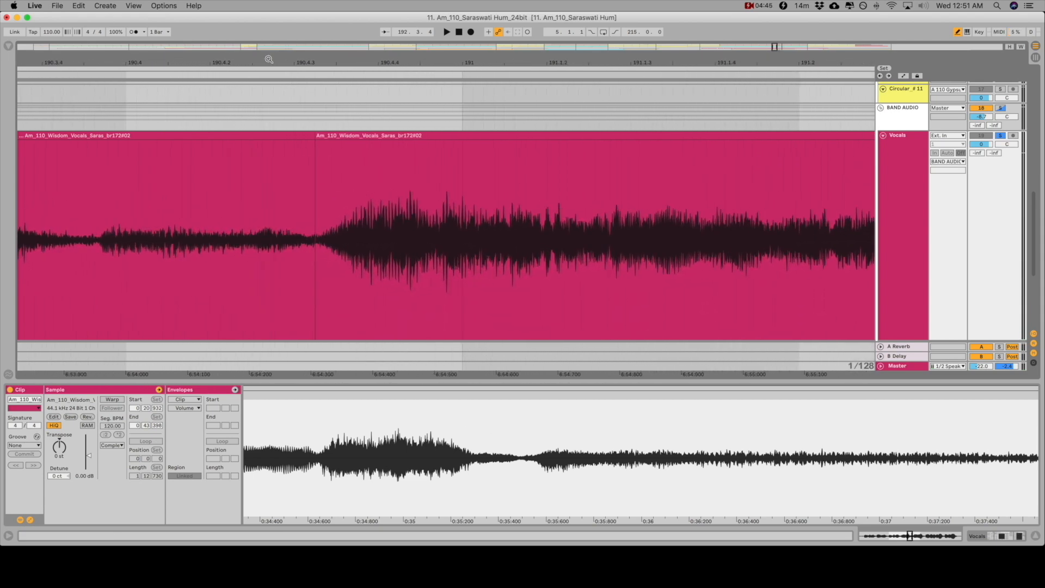
left_click(318, 143)
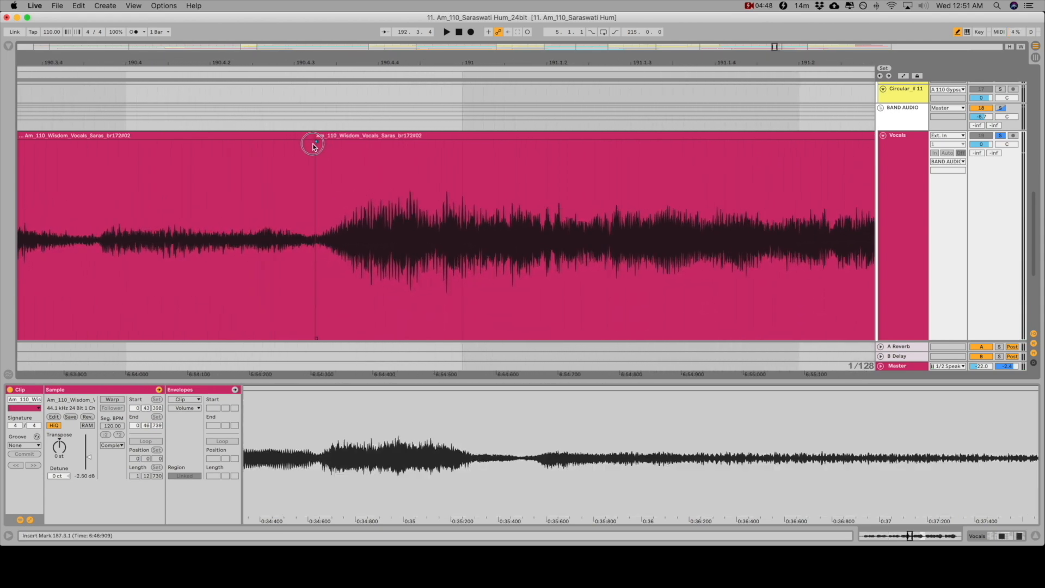
left_click_drag(315, 145, 307, 147)
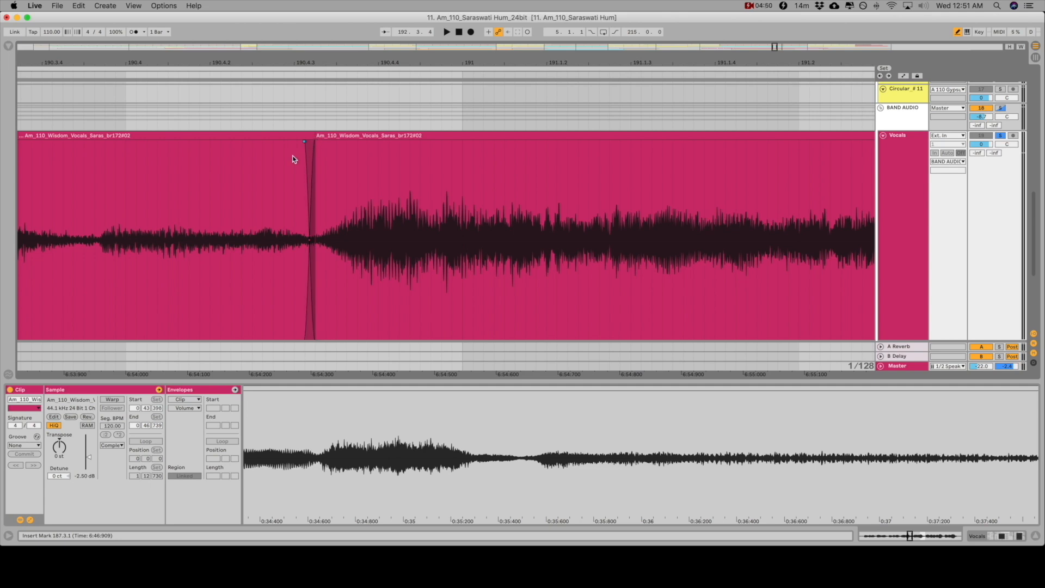
left_click(85, 210)
key("space")
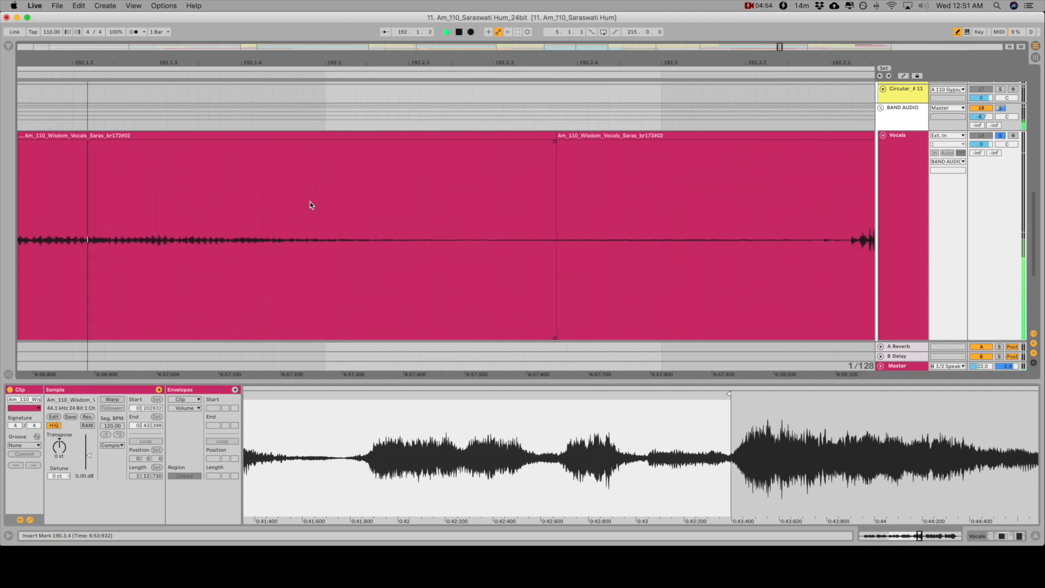
key("space")
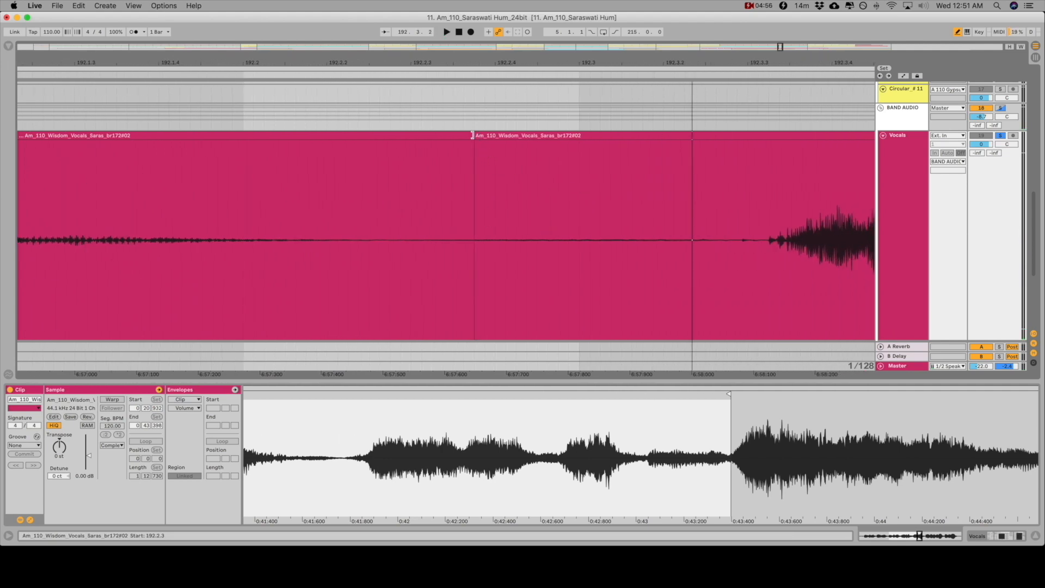
Trim the following clip's start to about 192.3.3, fade out the lowered phrase's ending, and play the result from 191.2.1
mouse_move(477, 135)
left_mouse_down()
mouse_move(730, 173)
mouse_move(769, 145)
mouse_move(788, 148)
left_mouse_up()
left_click_drag(473, 143, 341, 162)
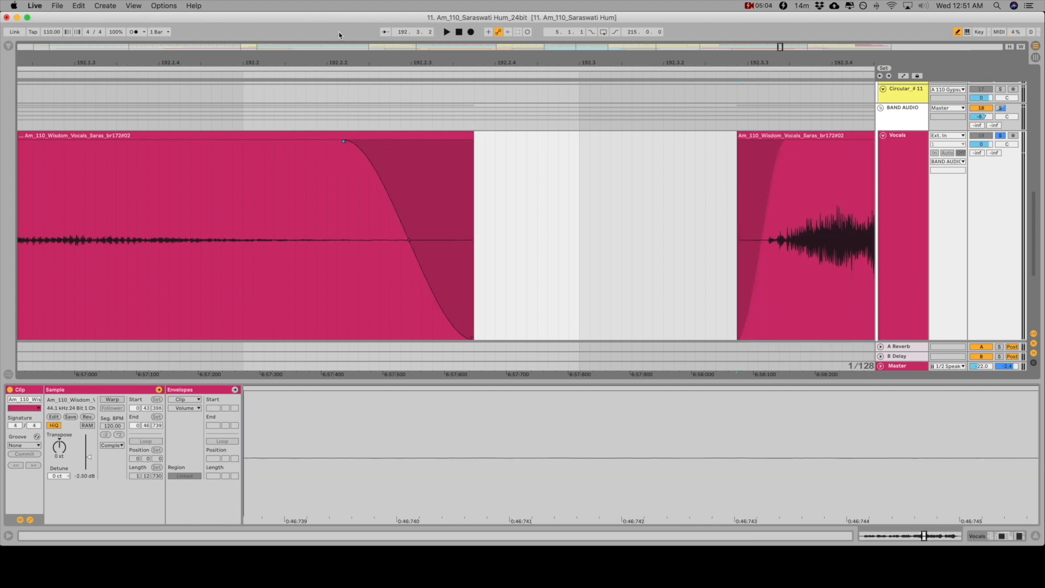
key("minus")
key("minus")
key("minus")
left_click(200, 224)
key("space")
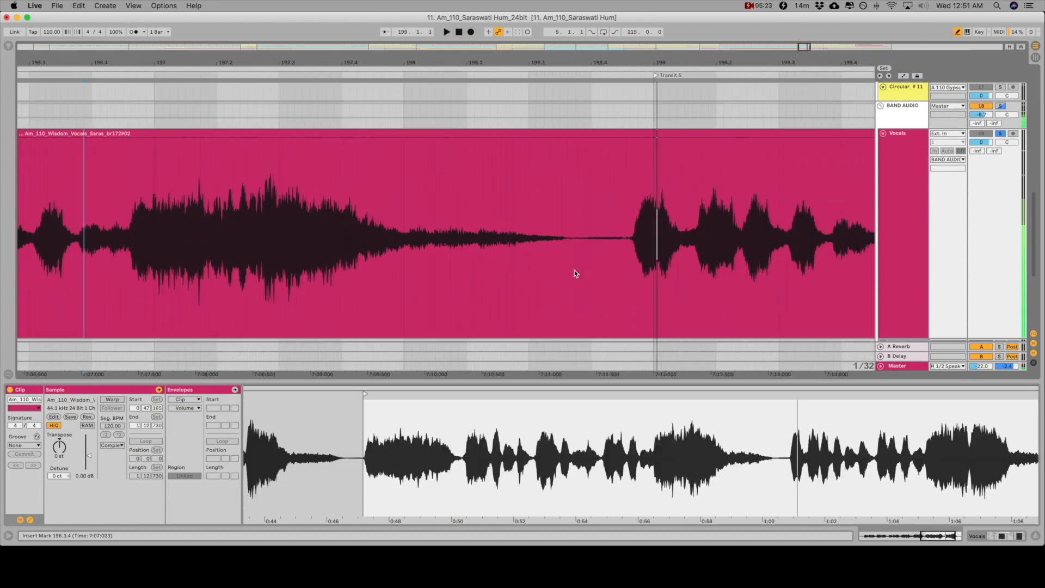
Listen to the vocal phrase from 196.3.4, then split the range from 196.3.4 to 198.3.4 into its own clip
scroll(381, 274, "left", 5)
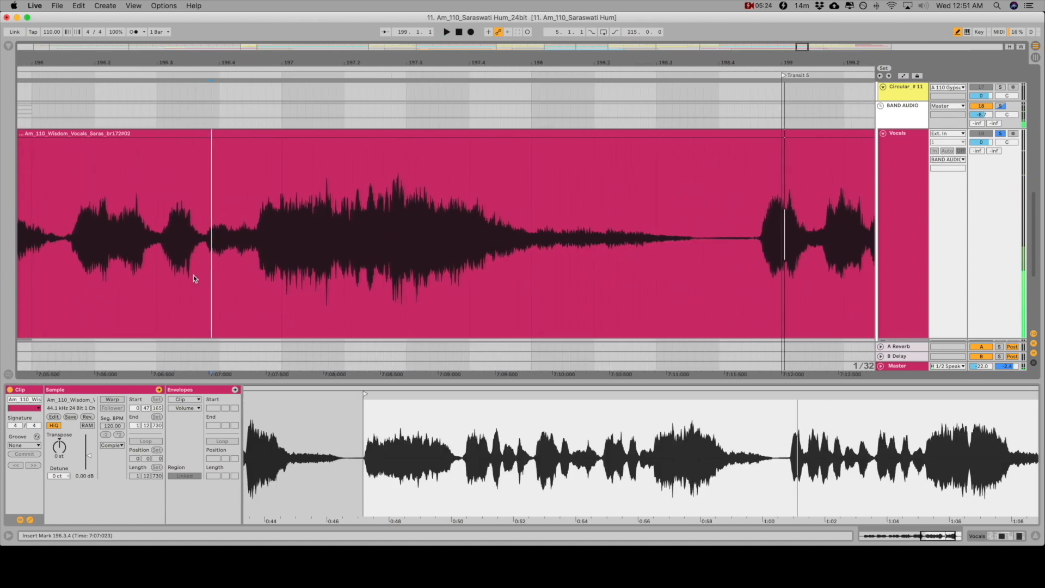
left_click(223, 263)
key("space")
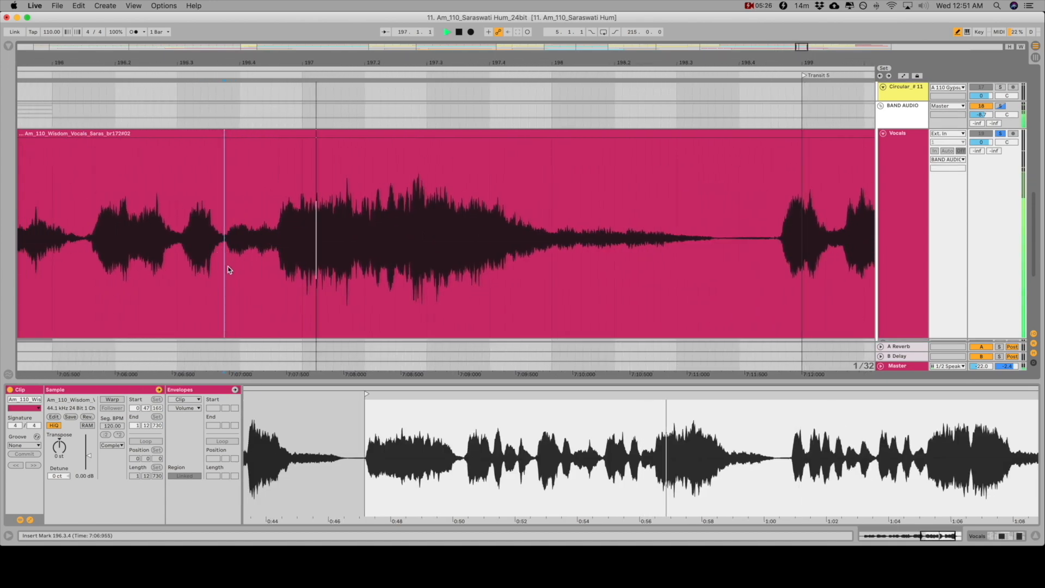
left_click_drag(228, 269, 726, 298)
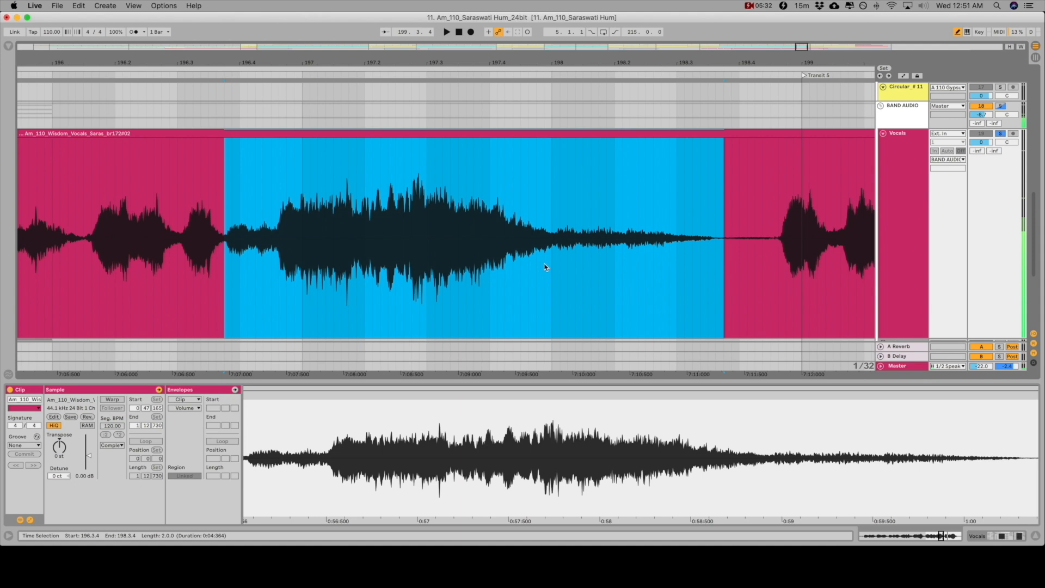
key("super+e")
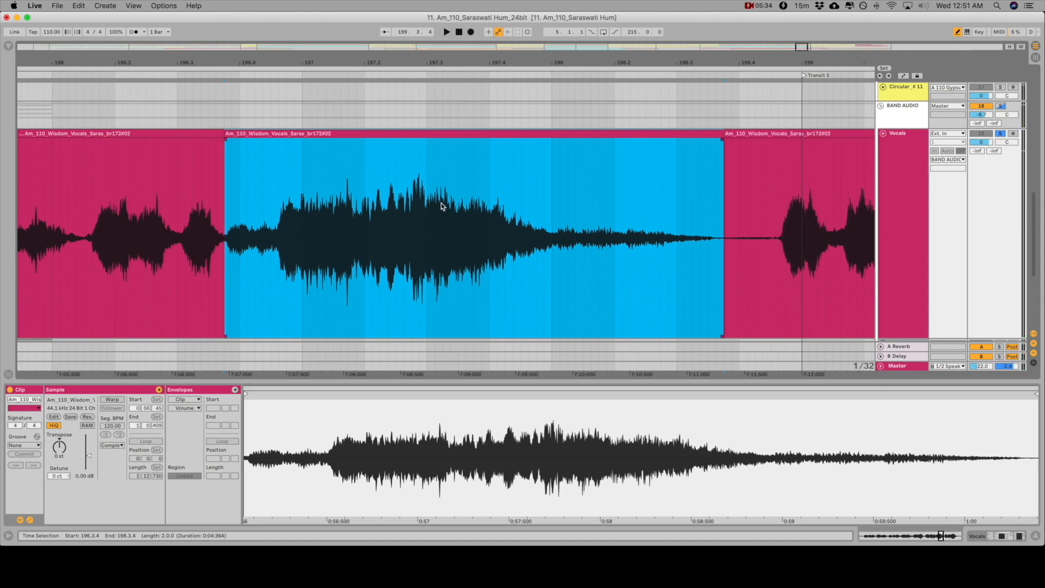
Set the gain of the split phrase from 196.3.4 to 198.3.4 to -2.22 dB
scroll(315, 162, "left", 2)
scroll(315, 162, "down", 1)
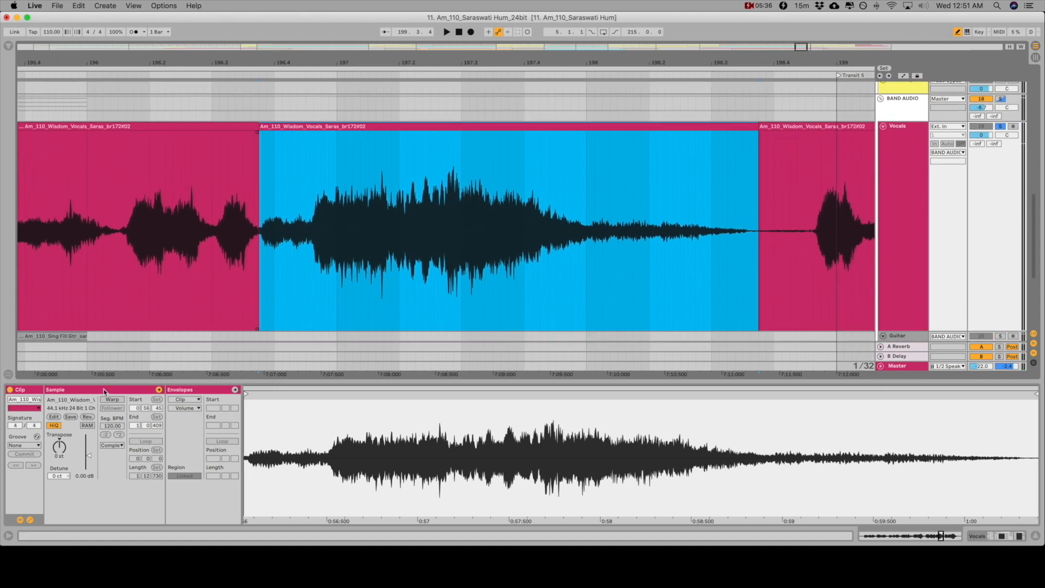
left_click_drag(91, 459, 91, 464)
left_click_drag(260, 67, 260, 142)
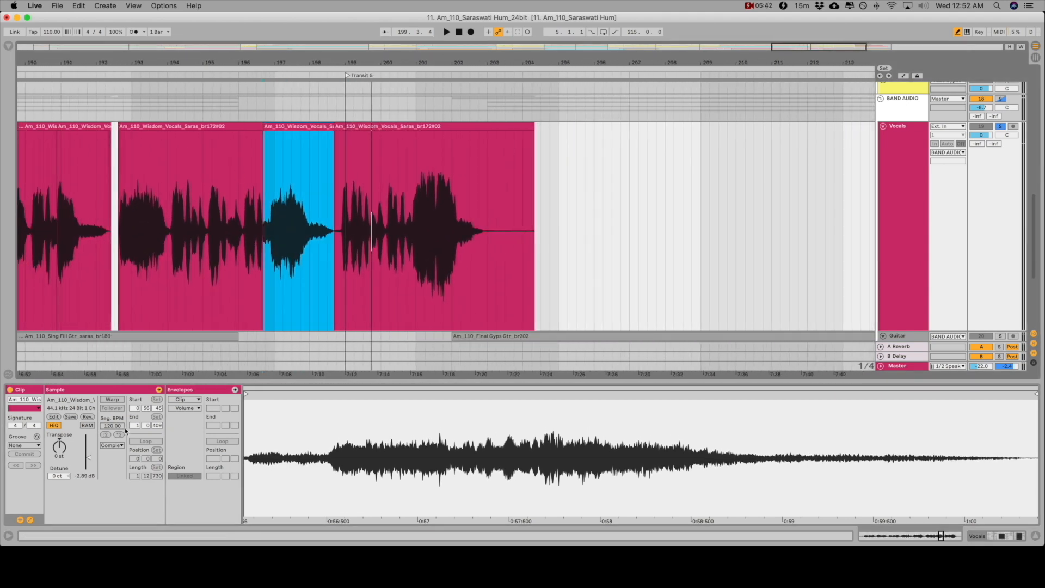
left_click_drag(89, 461, 88, 457)
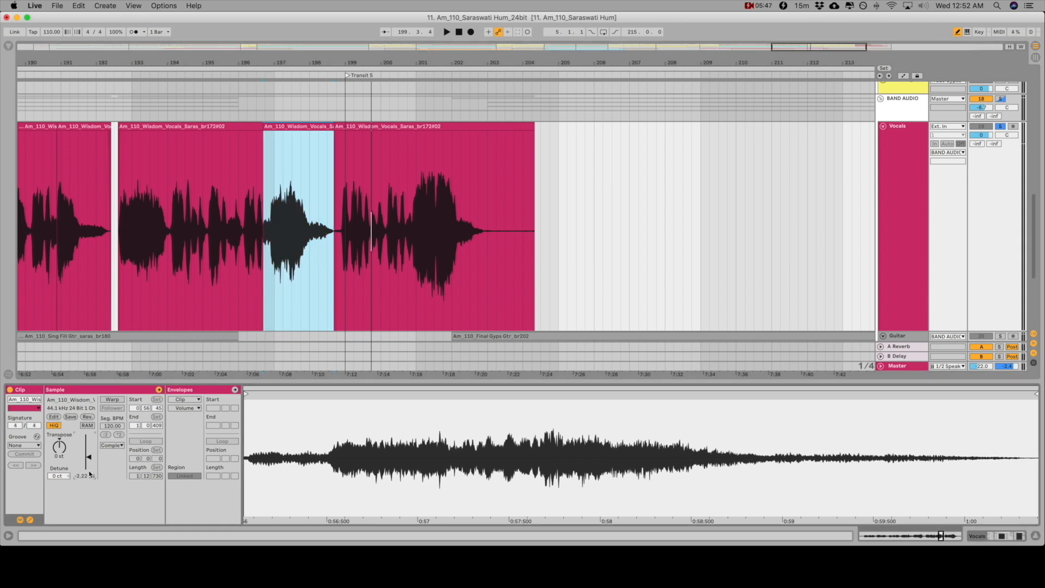
Crossfade the start of the lowered phrase at 196.3.4, listen to its tail, and add a short fade at its end
left_click_drag(241, 56, 242, 104)
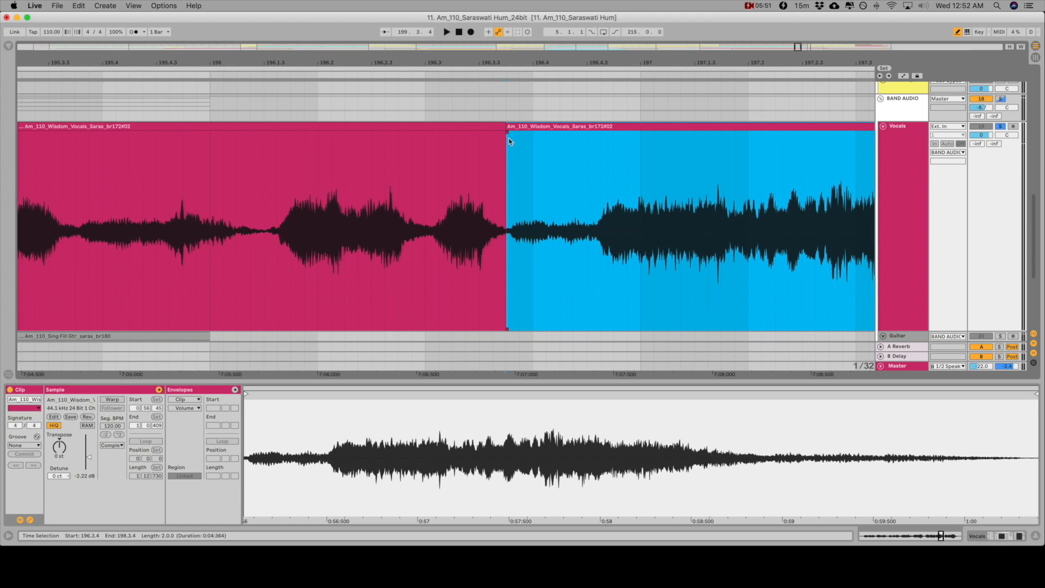
left_click_drag(512, 136, 503, 139)
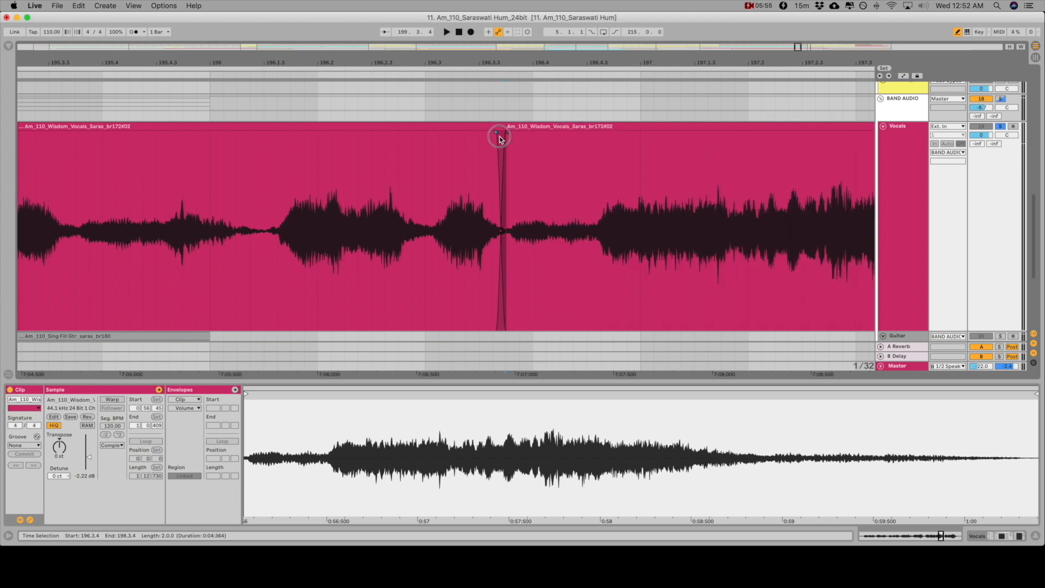
scroll(572, 185, "right", 10)
scroll(572, 182, "up", 3)
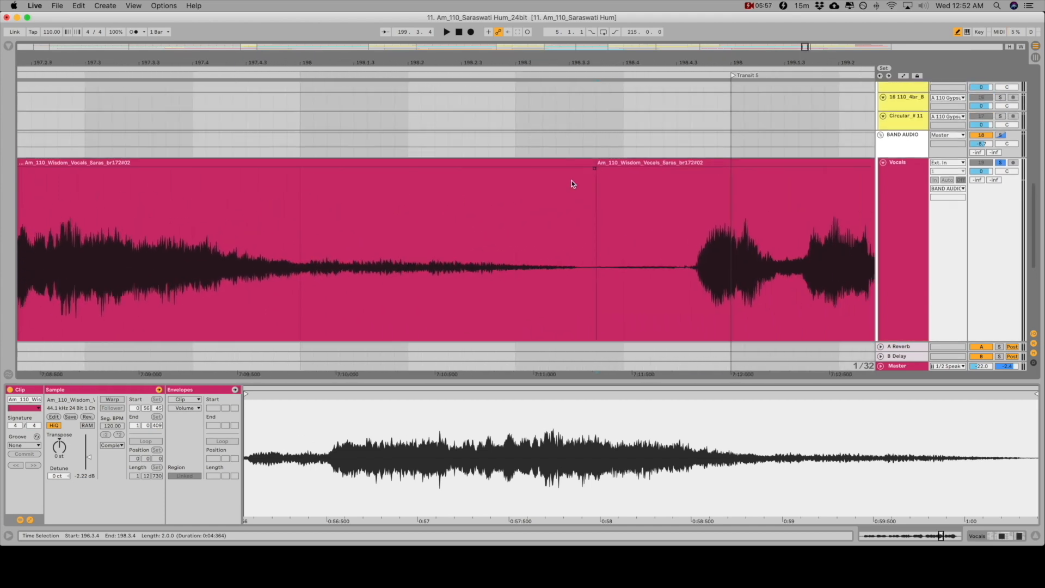
left_click(456, 229)
key("space")
key("space")
left_click_drag(516, 182, 492, 196)
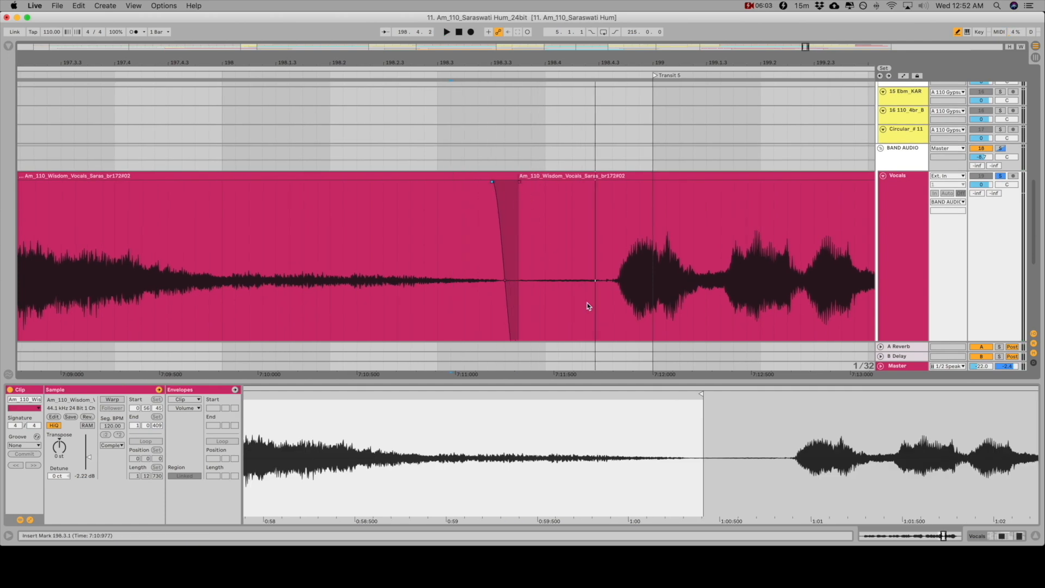
Listen from 198.3.2, trim the following clip's start to about 198.4.3, and play the transition from 198.1.1
left_click(464, 250)
key("space")
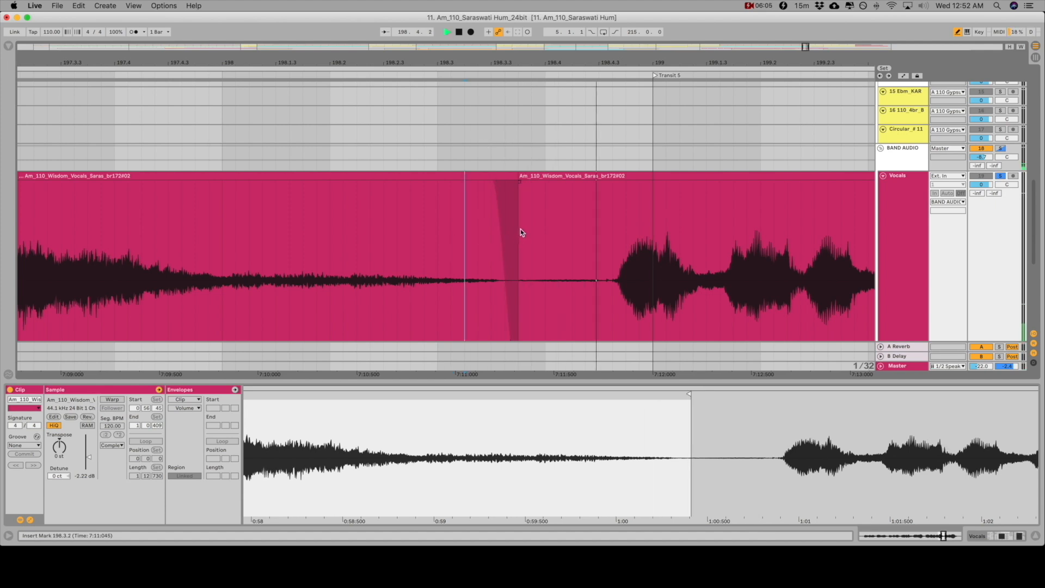
left_click_drag(523, 177, 622, 187)
left_click(233, 272)
key("space")
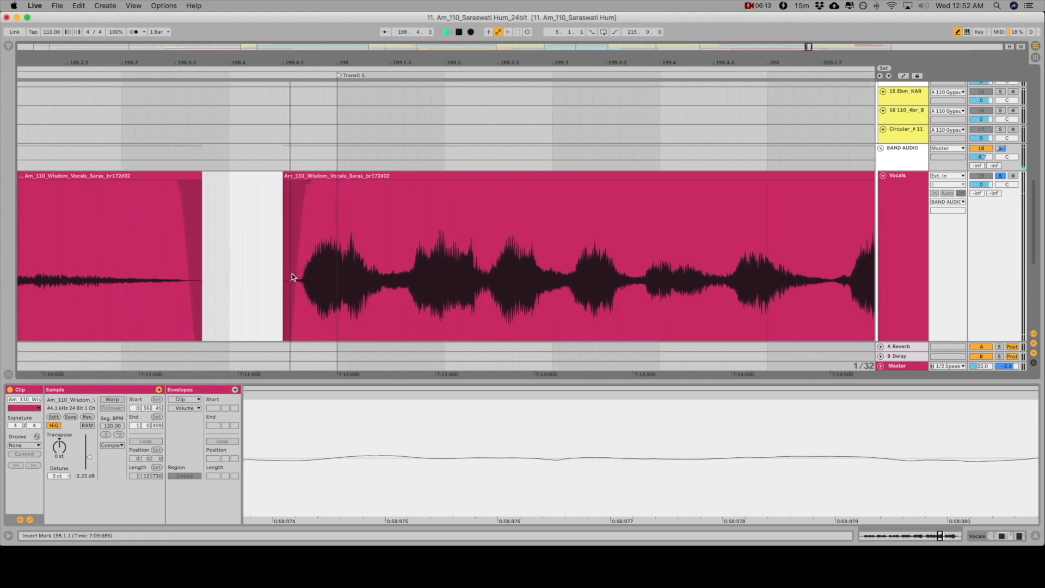
Listen to the remaining vocal phrases and play from 200.4.3 to locate the start of the loud final phrase
left_click_drag(293, 62, 293, 103)
scroll(303, 97, "down", 5)
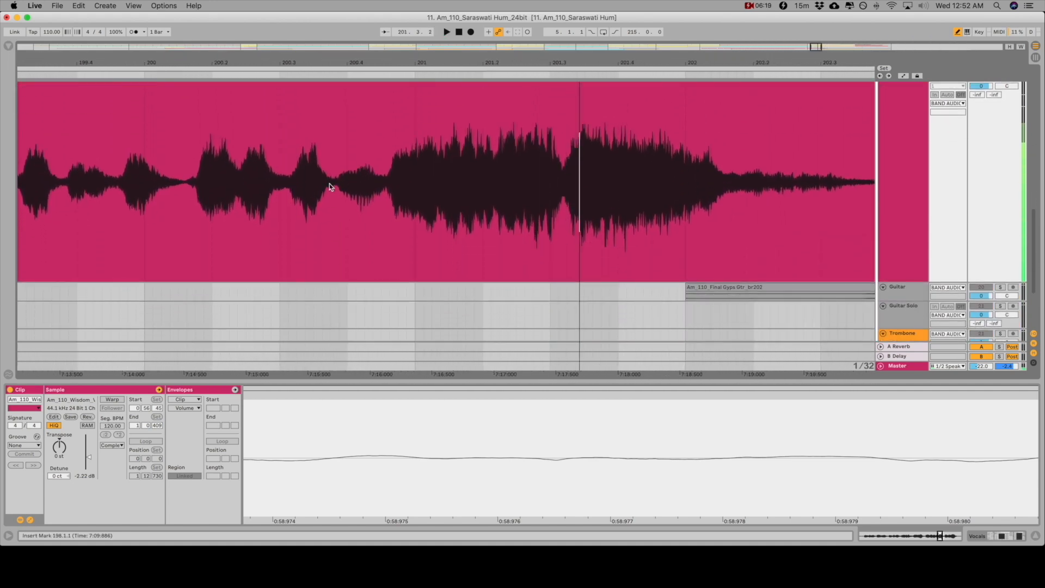
left_click(387, 203)
key("space")
left_click_drag(393, 62, 392, 72)
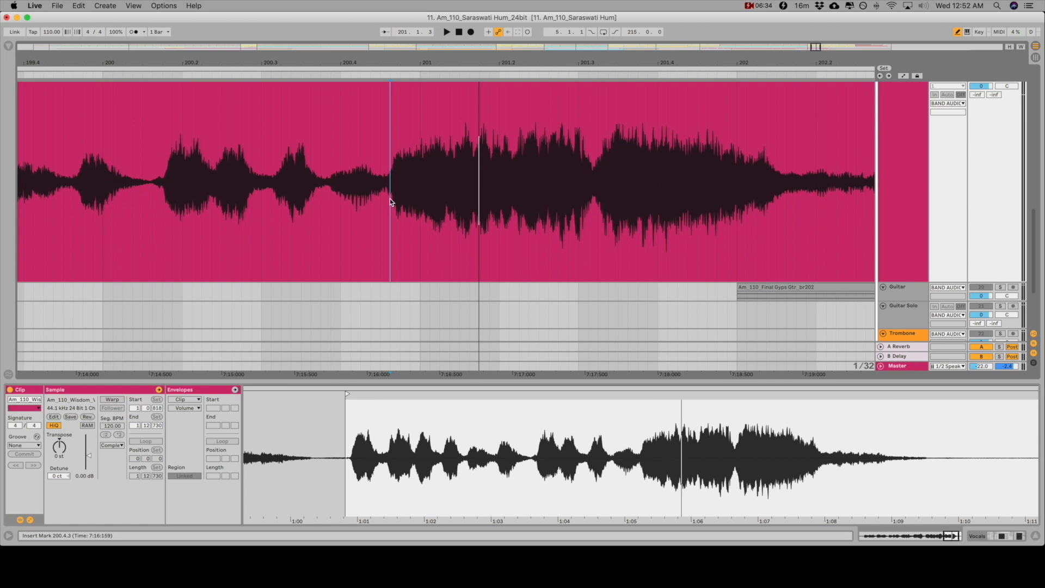
Split the last vocal clip at the quiet point near 200.4.3, just before the loud final phrase
key("super+1")
left_click_drag(413, 62, 378, 182)
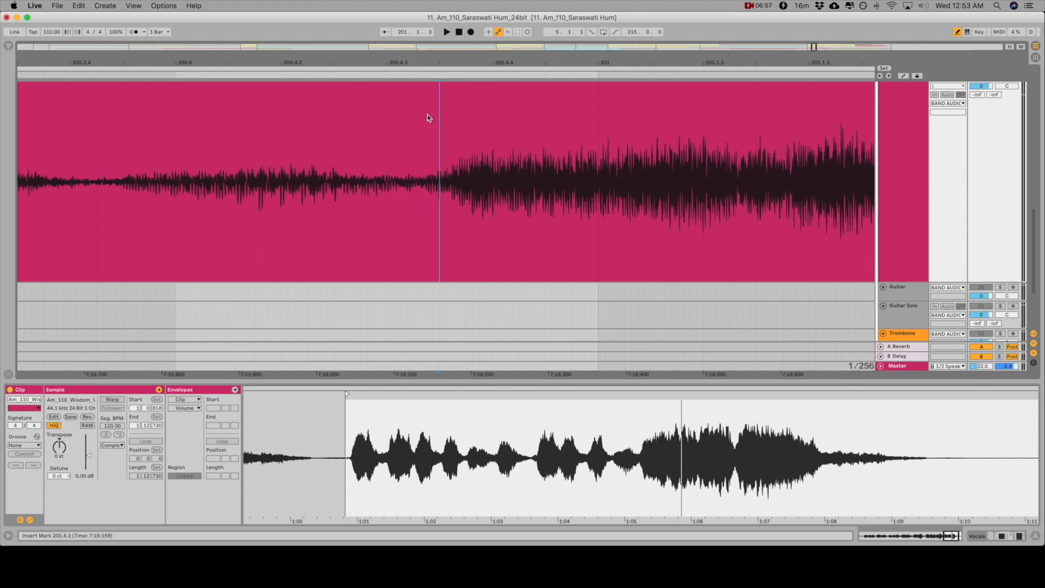
scroll(443, 147, "down", 8)
left_click_drag(436, 213, 925, 180)
left_click_drag(327, 57, 327, 125)
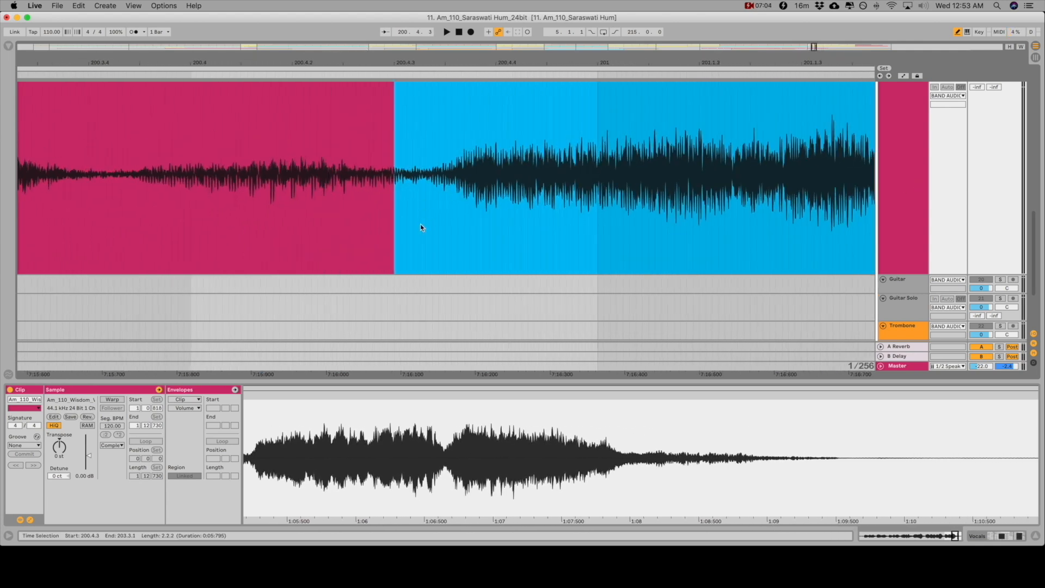
left_click(403, 207)
key("super+e")
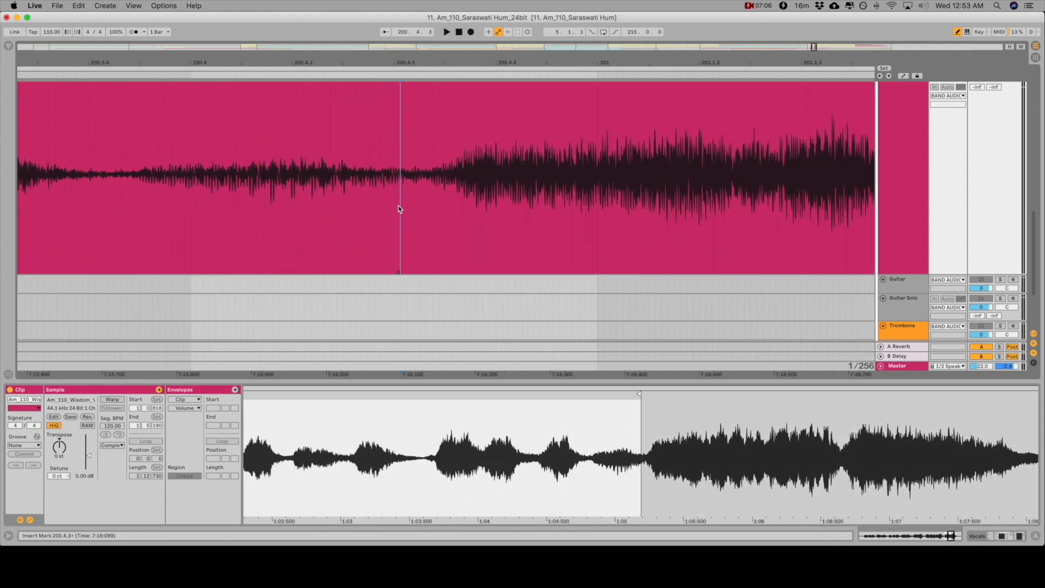
Select the final vocal clip, listen to it, lower its gain to -1.26 dB and play it again through its ending
scroll(409, 209, "up", 6)
scroll(442, 146, "down", 4)
left_click_drag(432, 59, 432, 1)
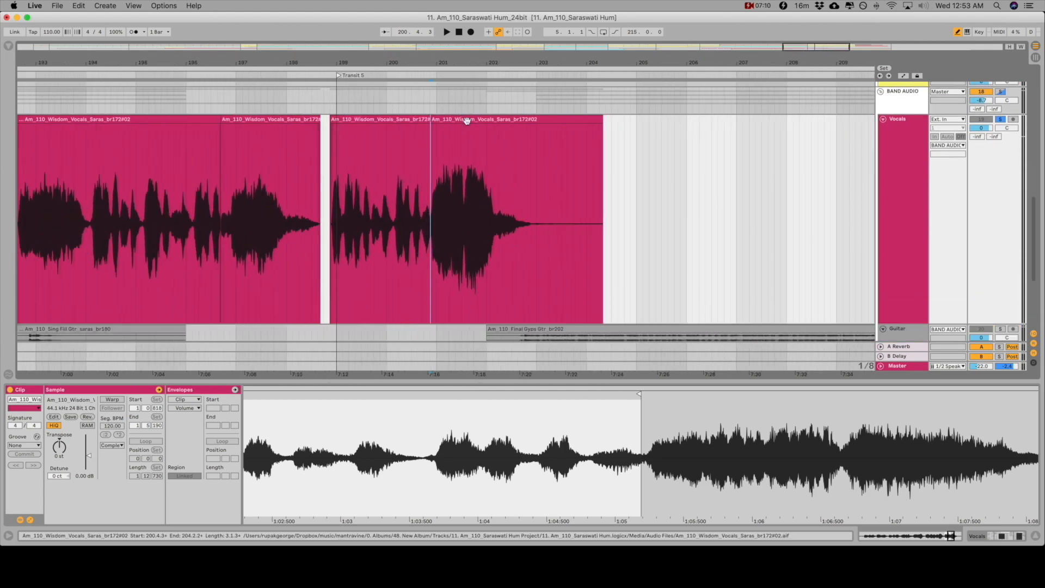
left_click(489, 121)
key("space")
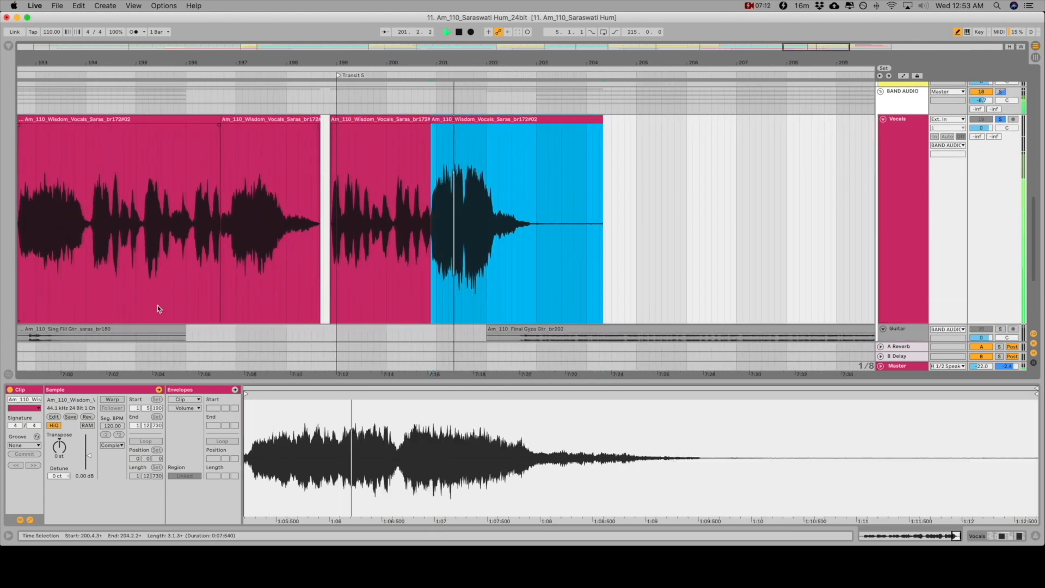
key("space")
left_click_drag(89, 456, 89, 457)
key("space")
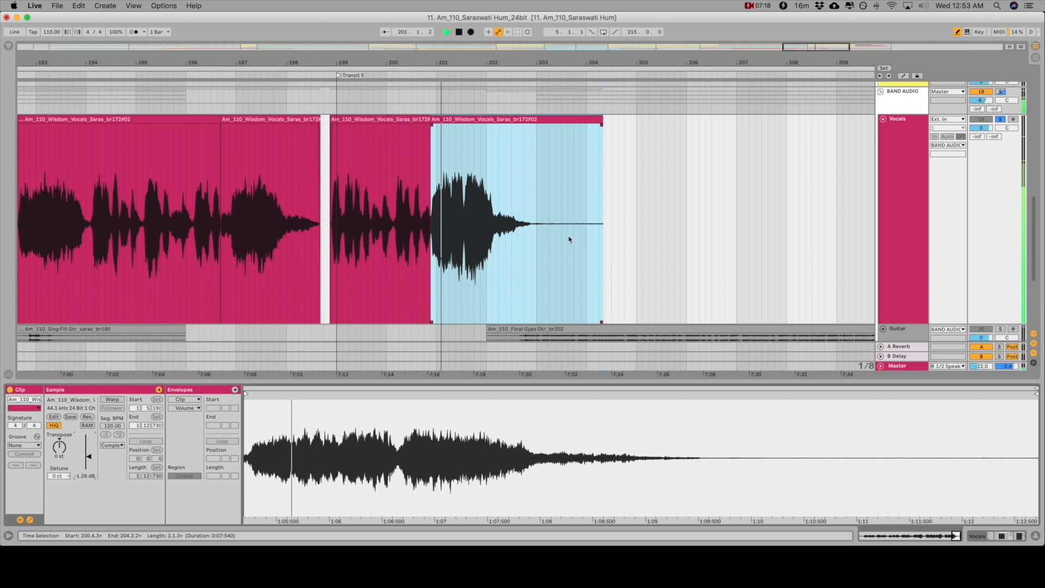
key("z")
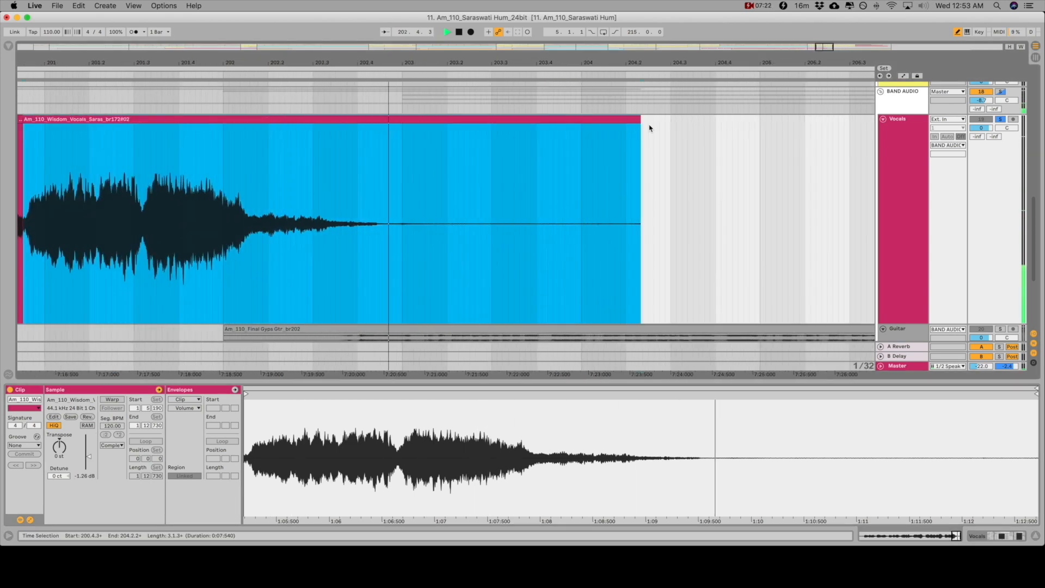
Trim the end of the final vocal clip to 203.1.1, add a short fade-out over its tail and listen to it
key("space")
left_click_drag(641, 123, 390, 156)
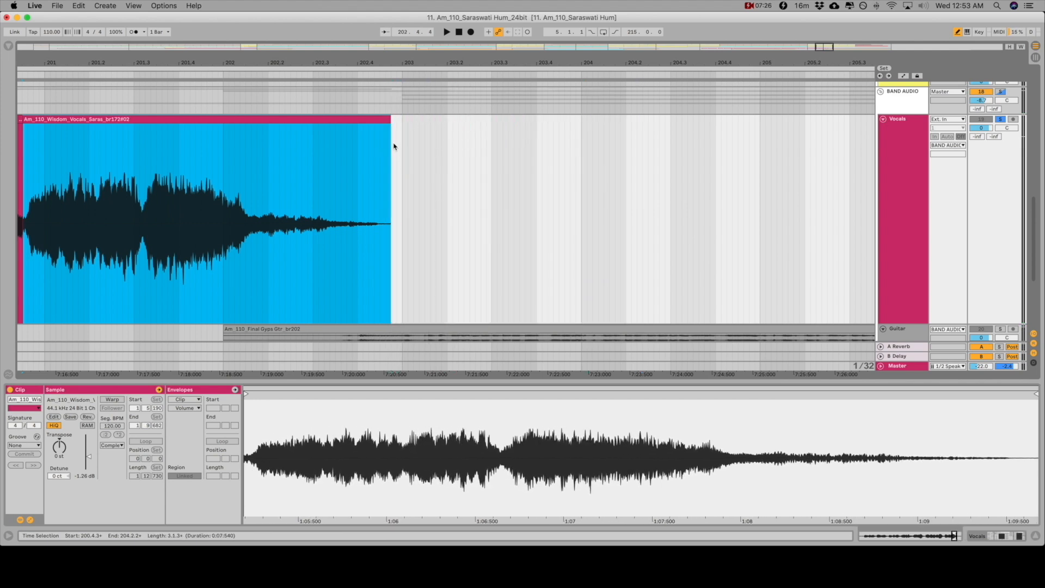
left_click_drag(388, 119, 367, 140)
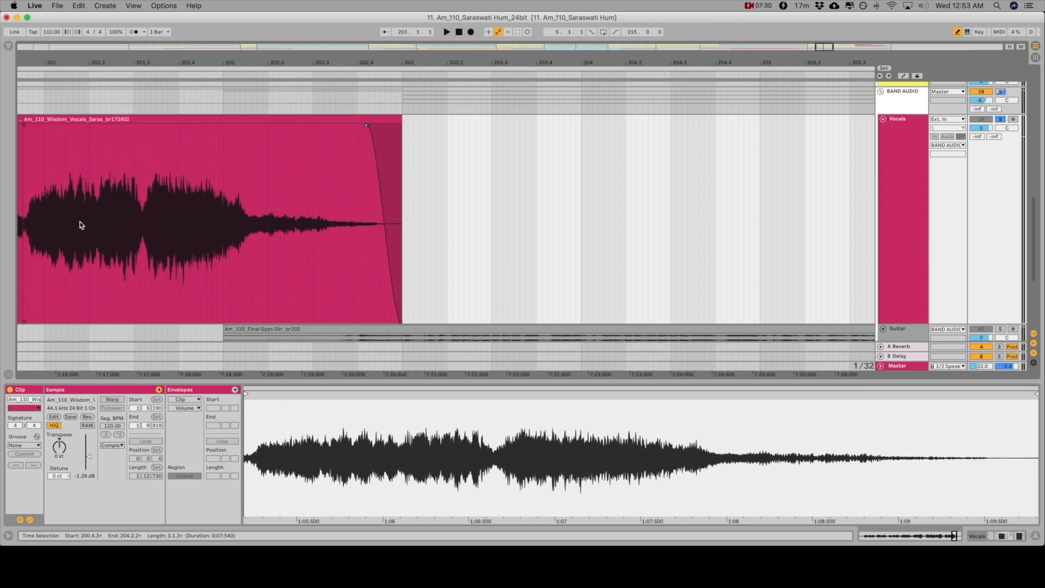
key("space")
scroll(286, 180, "left", 5)
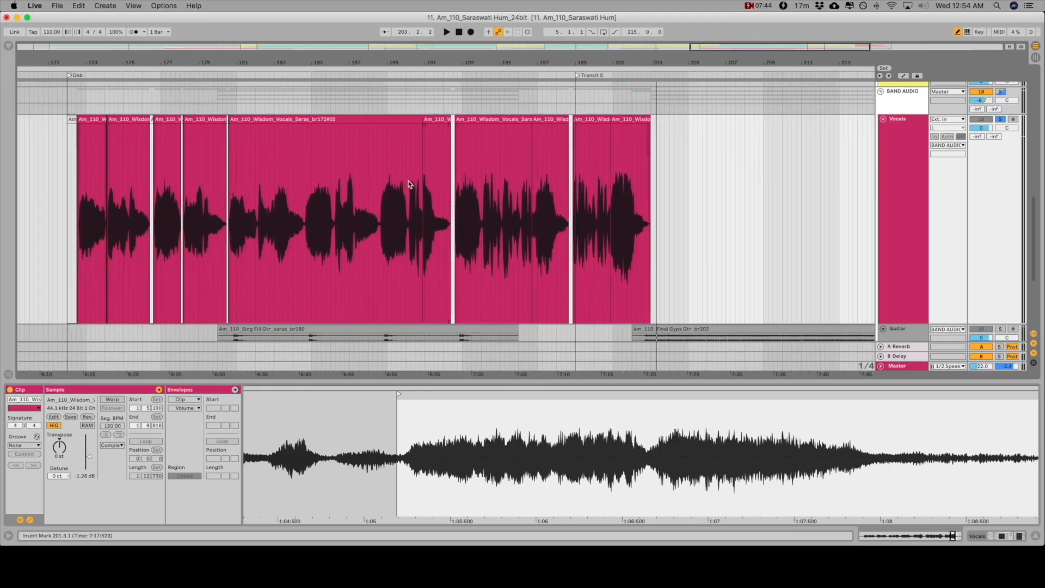
Select all vocal clips from 172.1.1 to 203.1.1, including the silent opening clip, and consolidate them into one clip
scroll(408, 182, "left", 3)
left_click(154, 120)
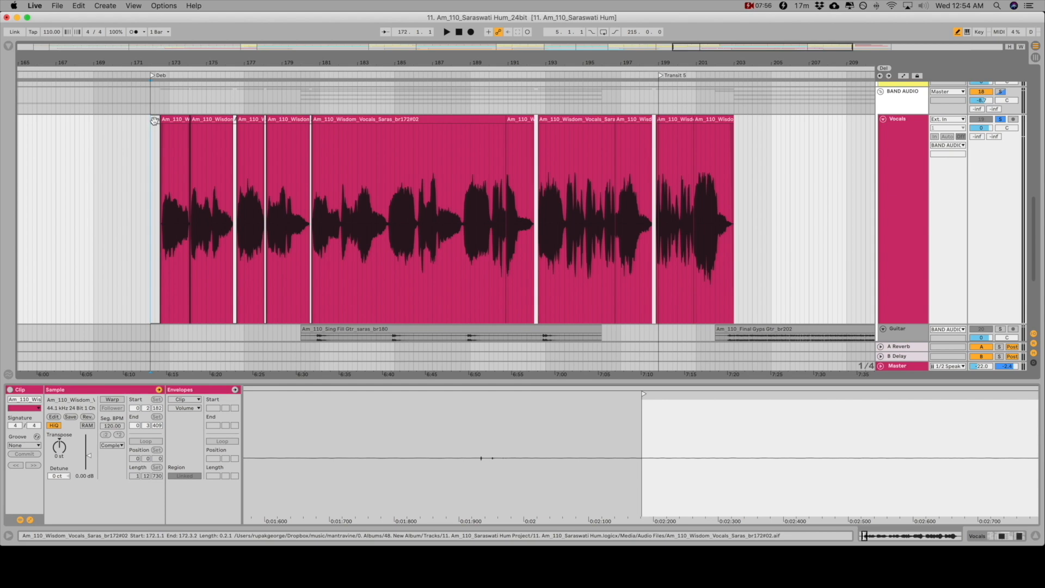
left_click(154, 120)
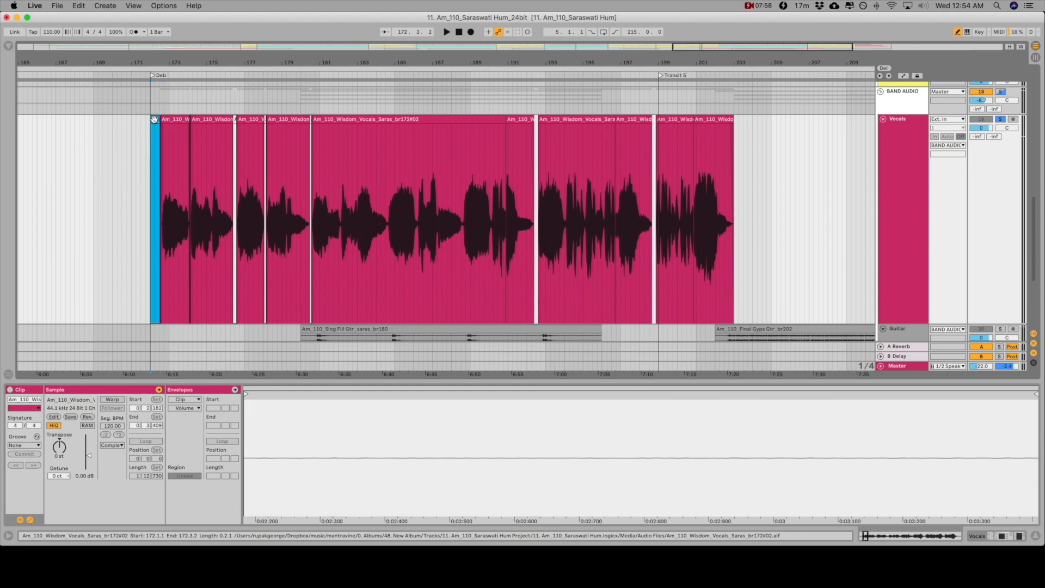
left_click(716, 120, "shift")
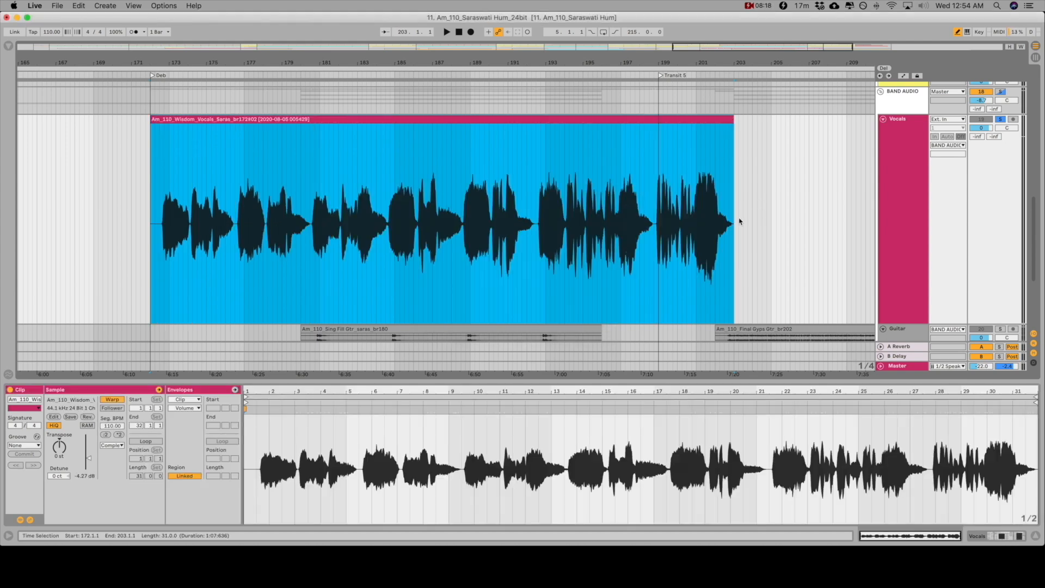
Try the consolidated vocal clip's gain at 0.00 dB, and undo the gain change
double_click(85, 477)
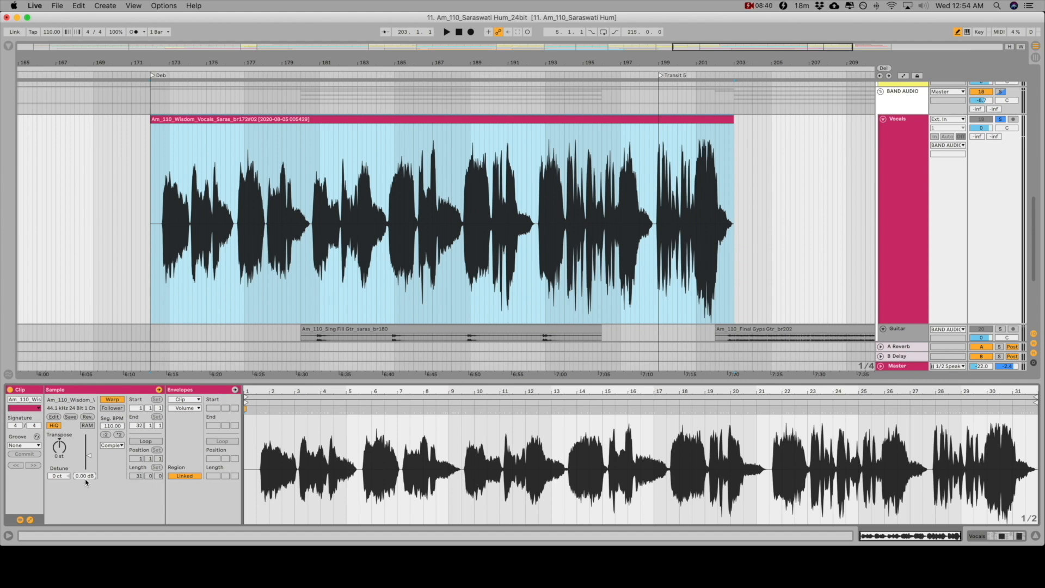
key("super+z")
Play the consolidated vocal clip from its start at 172.1.1 and examine the first phrases' waveform up close
left_click(231, 118)
key("space")
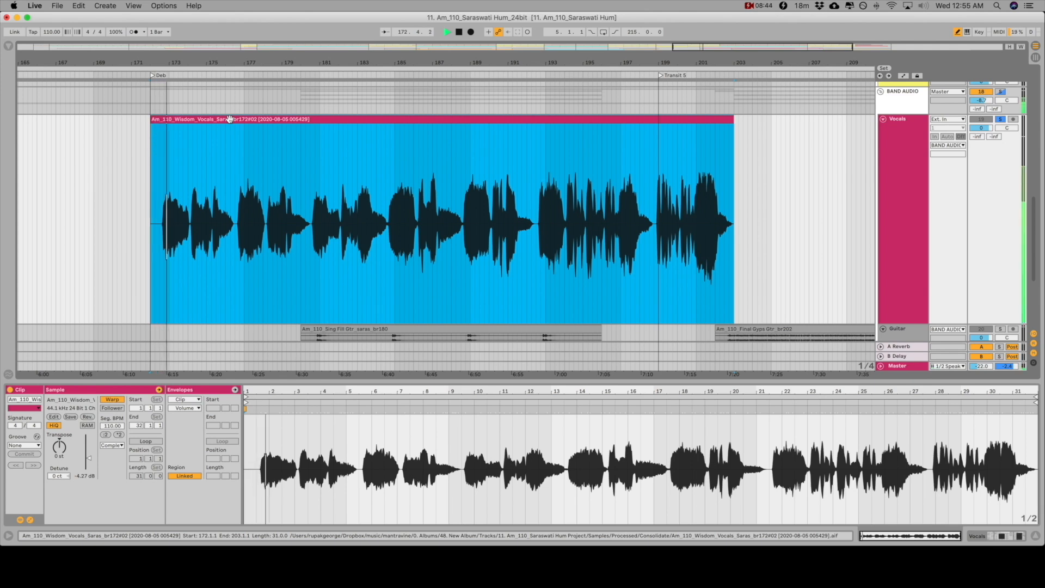
left_click_drag(155, 63, 155, 112)
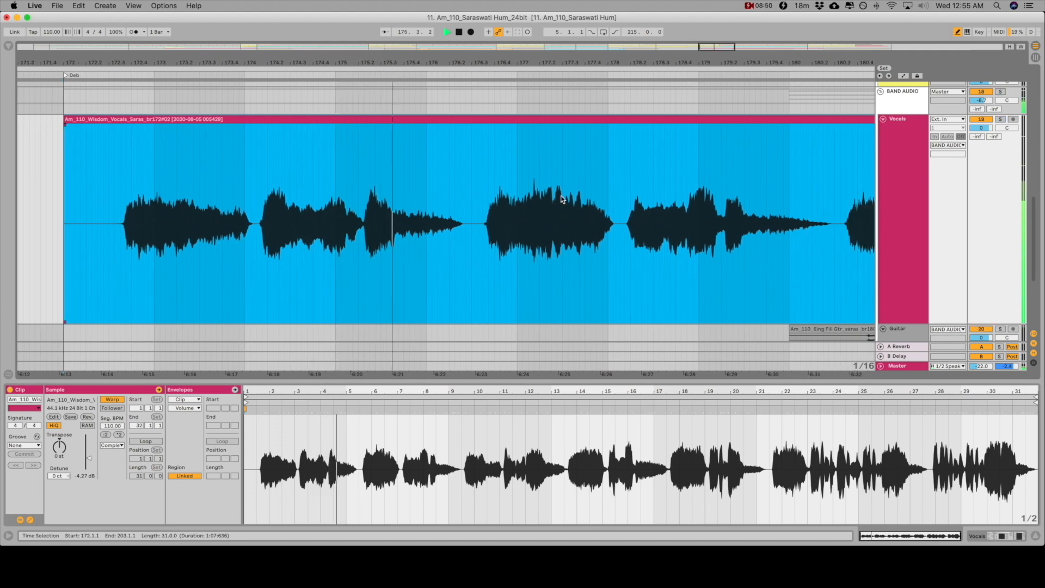
key("space")
left_click_drag(460, 61, 461, 25)
scroll(699, 263, "right", 6)
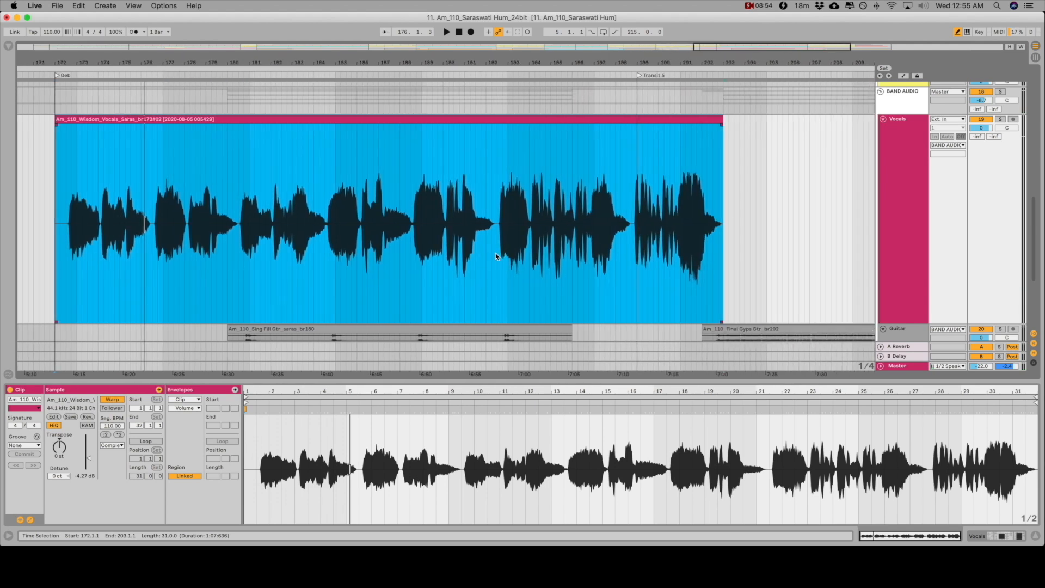
Play the consolidated vocal repeatedly from 189.3.1 to check how the later phrases sound
left_click(433, 264)
key("space")
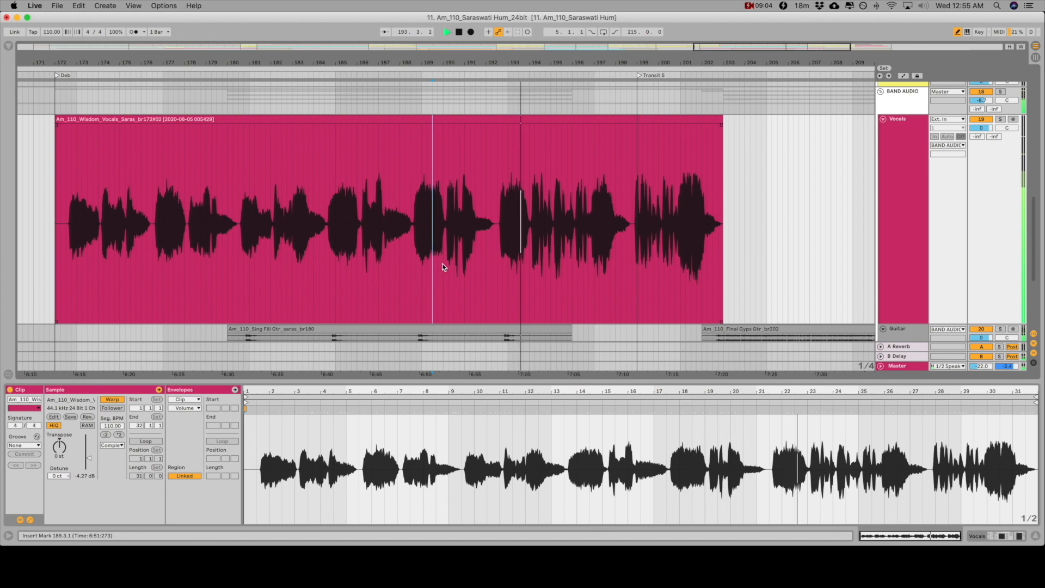
key("space")
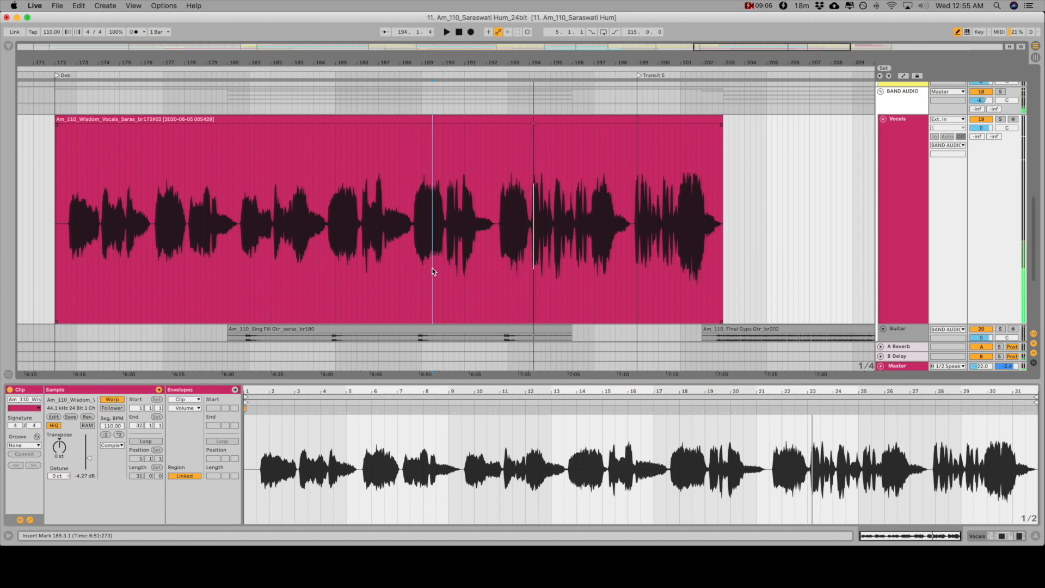
key("space")
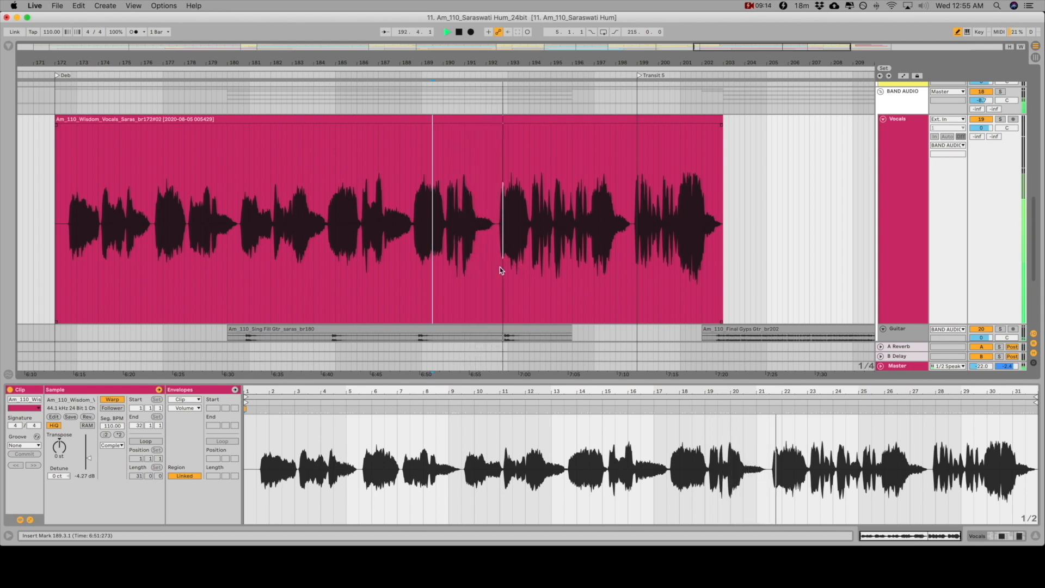
key("space")
key("space")
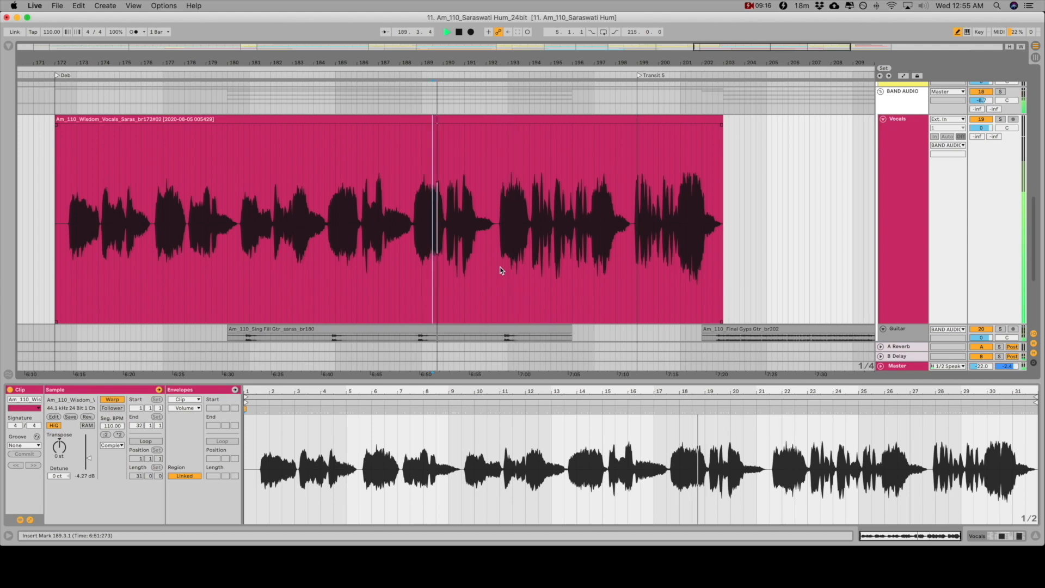
key("space")
Reveal the consolidated clip's audio file in the browser to check its project folder, and hide the browser again
left_click(205, 118)
right_click(208, 121)
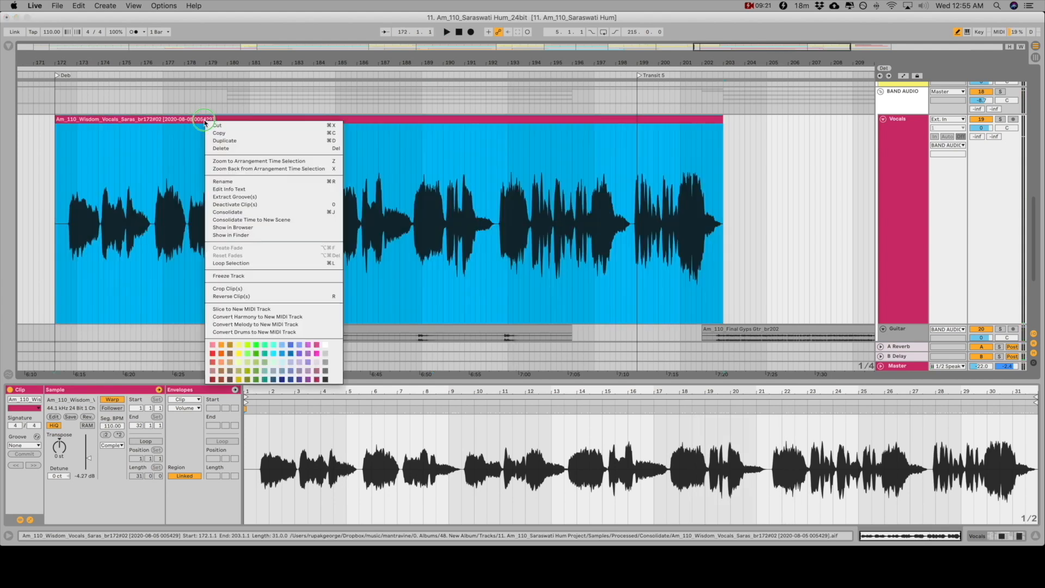
left_click(237, 227)
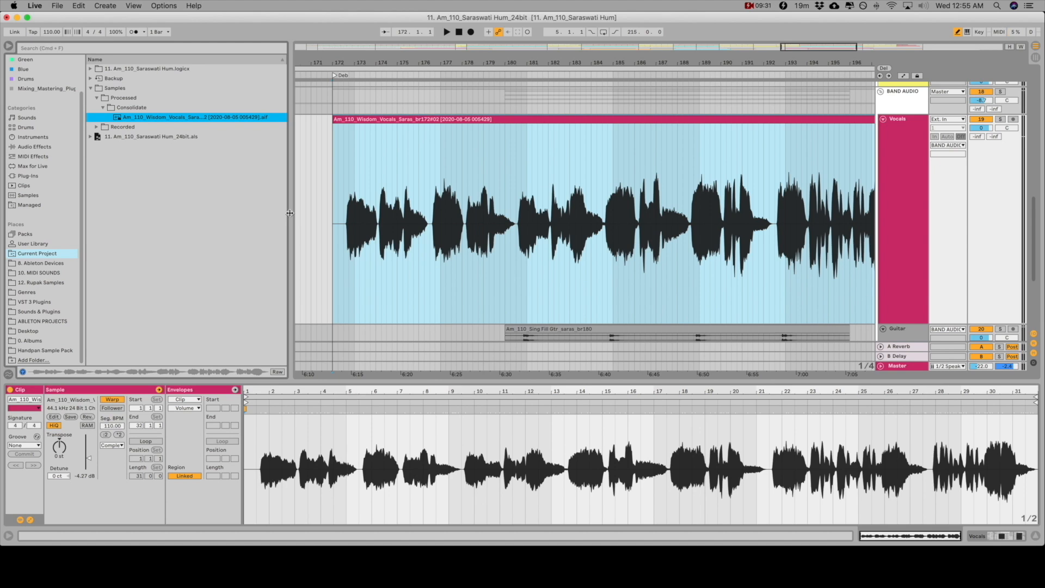
key("alt+super+b")
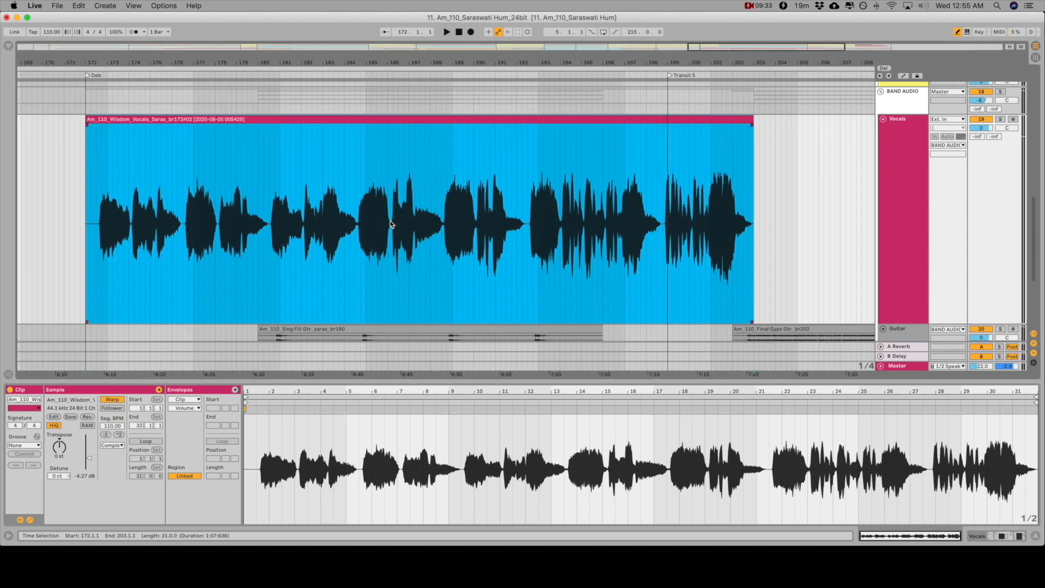